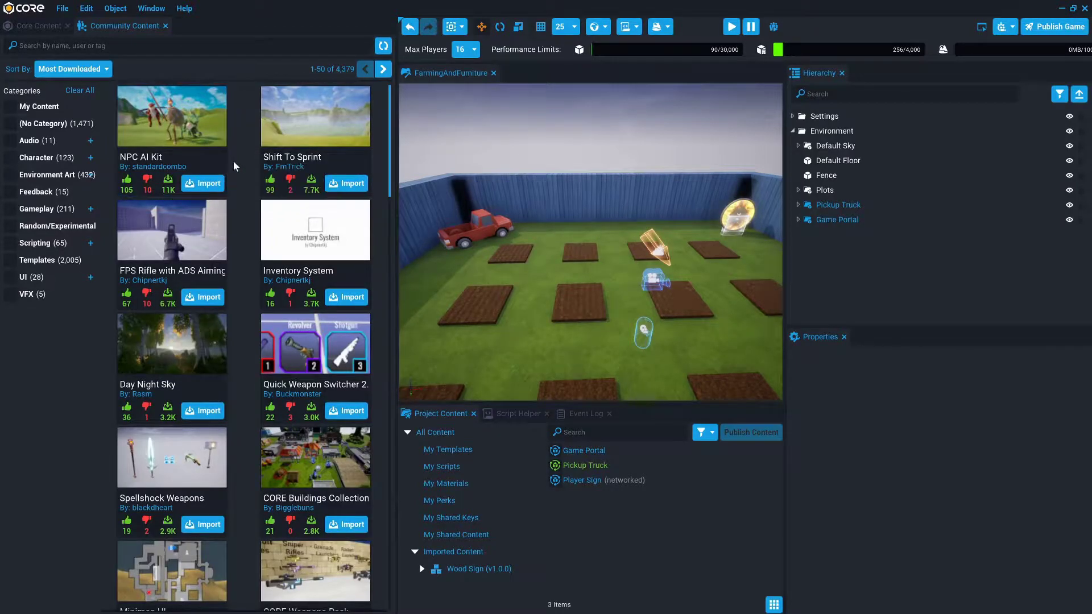
{"action": "left_click", "coordinate": [64, 46]}
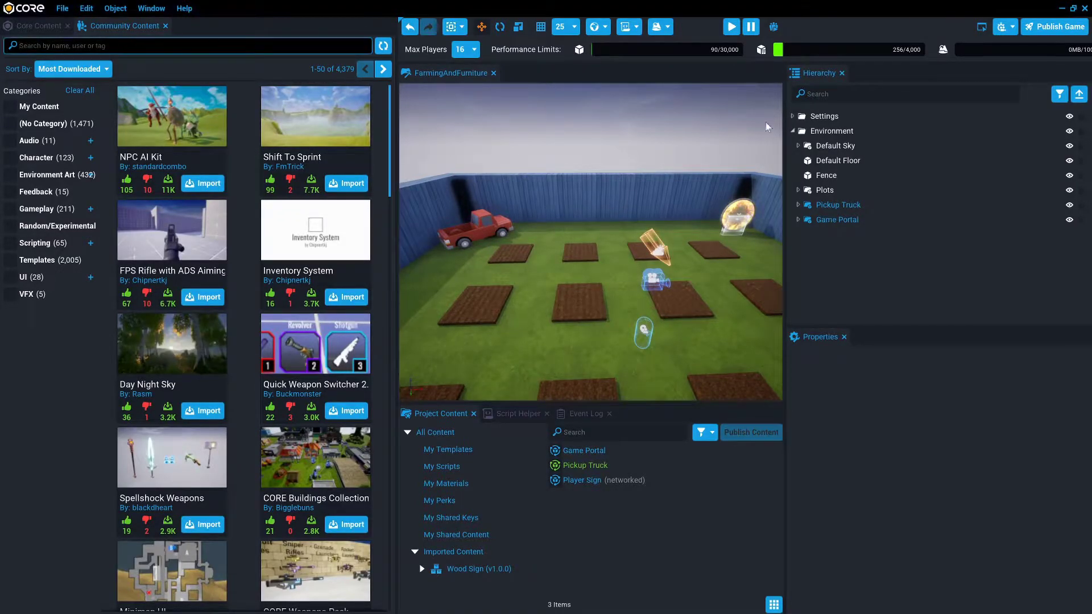
{"action": "right_click_drag", "start_coordinate": [705, 228], "coordinate": [803, 190]}
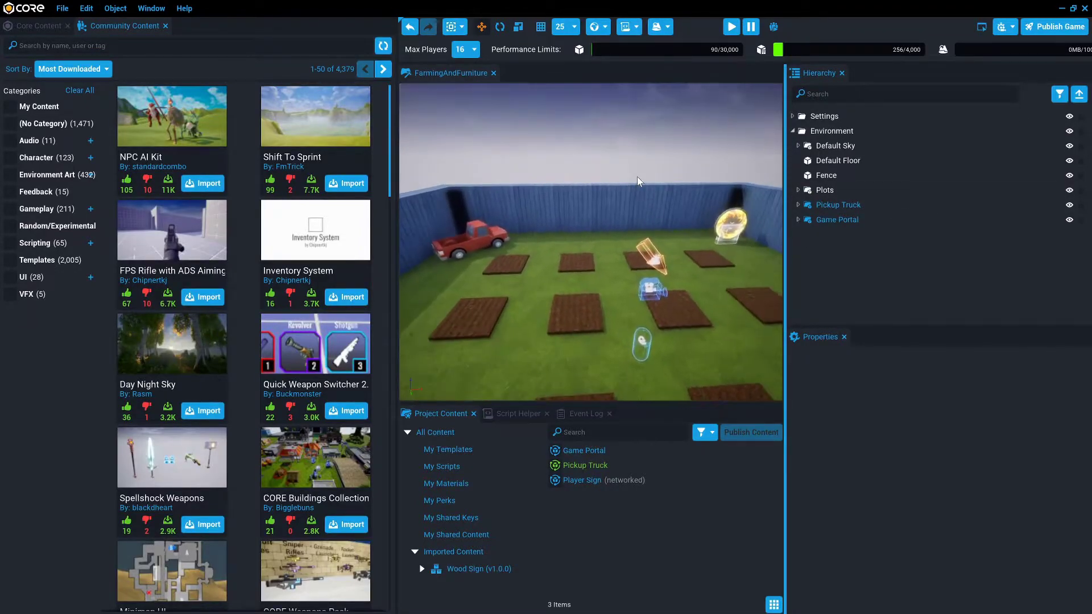
{"action": "middle_click_drag", "start_coordinate": [616, 264], "coordinate": [657, 176]}
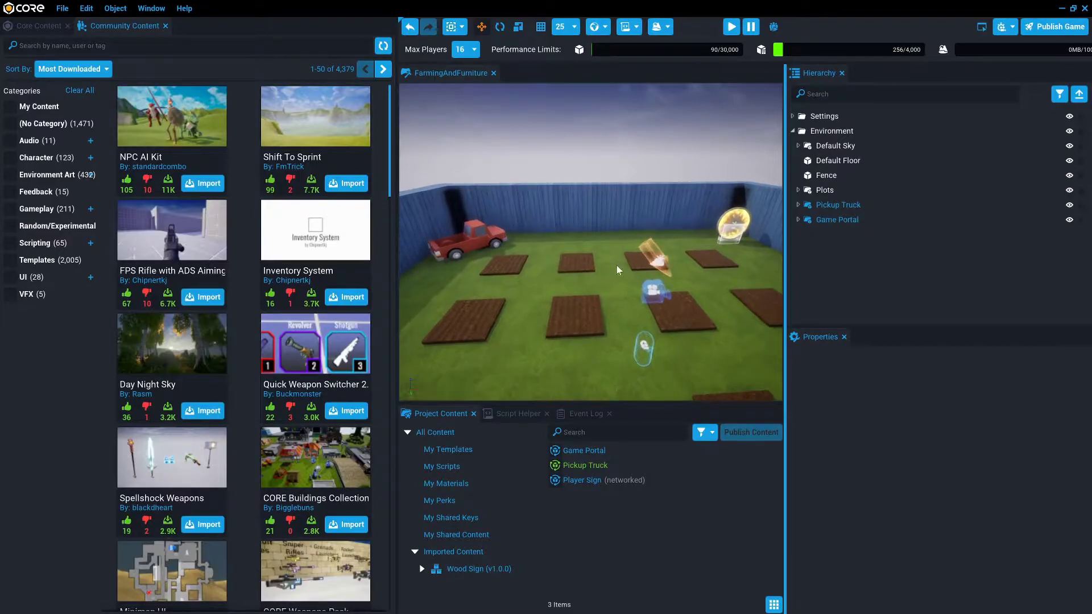
{"action": "middle_click_drag", "start_coordinate": [584, 354], "coordinate": [628, 229]}
{"action": "right_click_drag", "start_coordinate": [645, 316], "coordinate": [651, 362]}
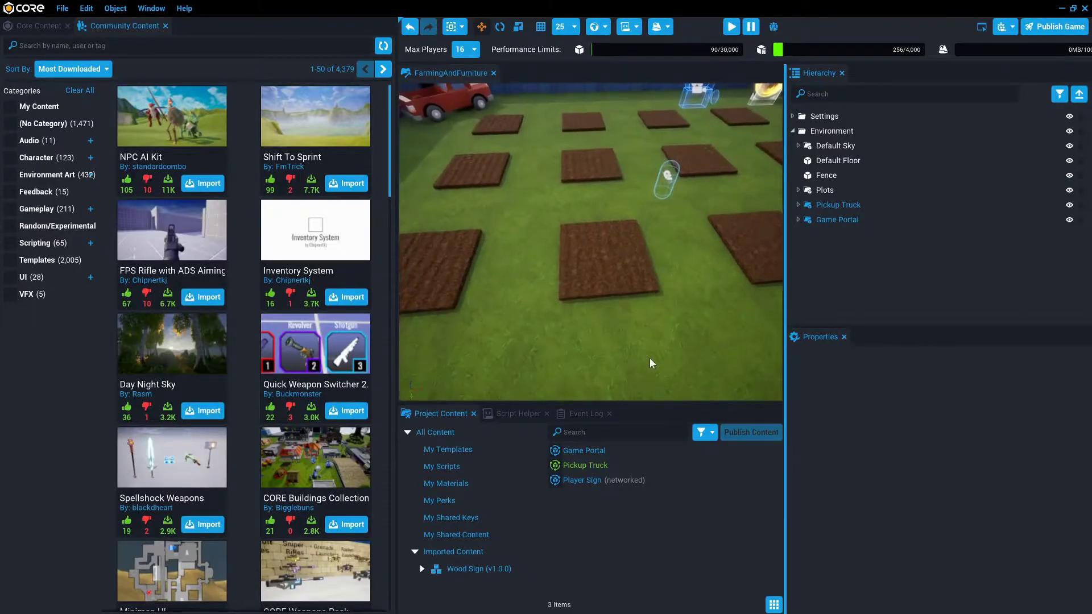
{"action": "right_click_drag", "start_coordinate": [463, 301], "coordinate": [405, 259]}
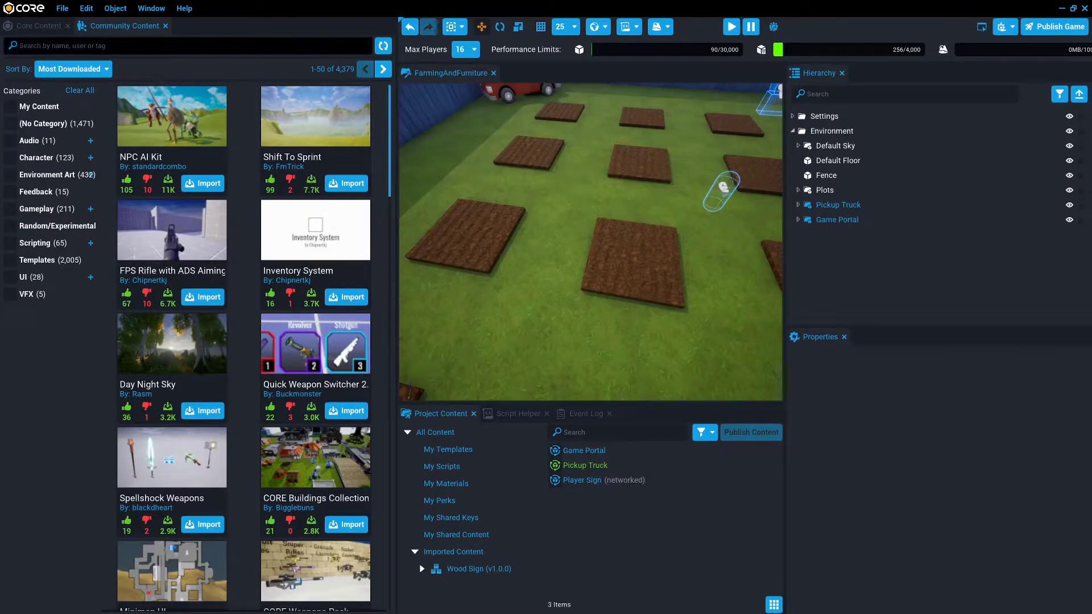
- Search the community content for "tip jar" and import [Coffee Shop] Tip Jar (Perks!)
{"action": "left_click", "coordinate": [146, 45]}
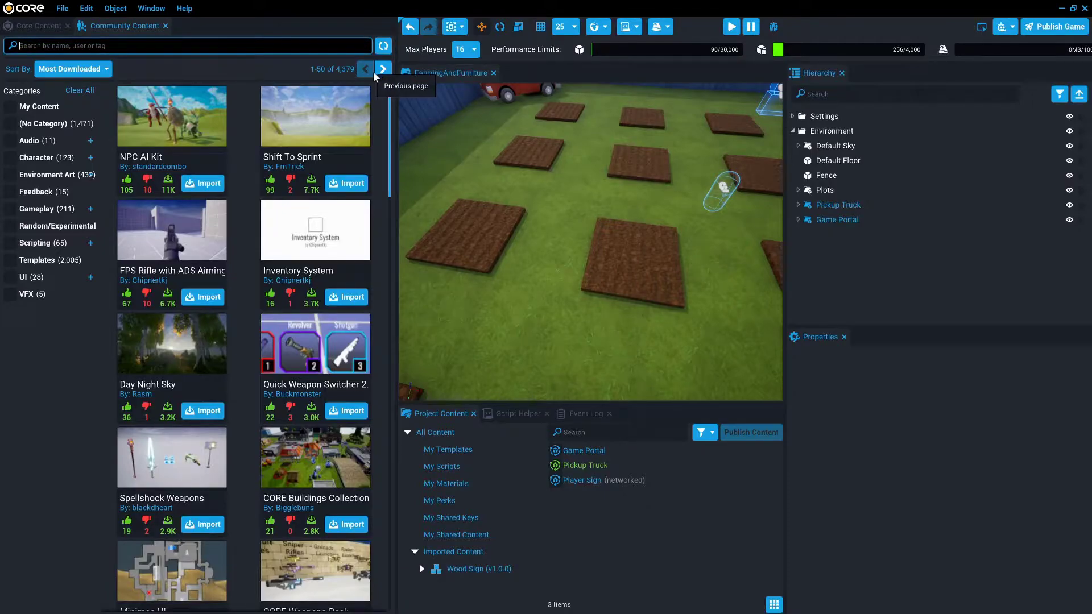
{"action": "type", "text": "tip jar"}
{"action": "key", "text": "Return"}
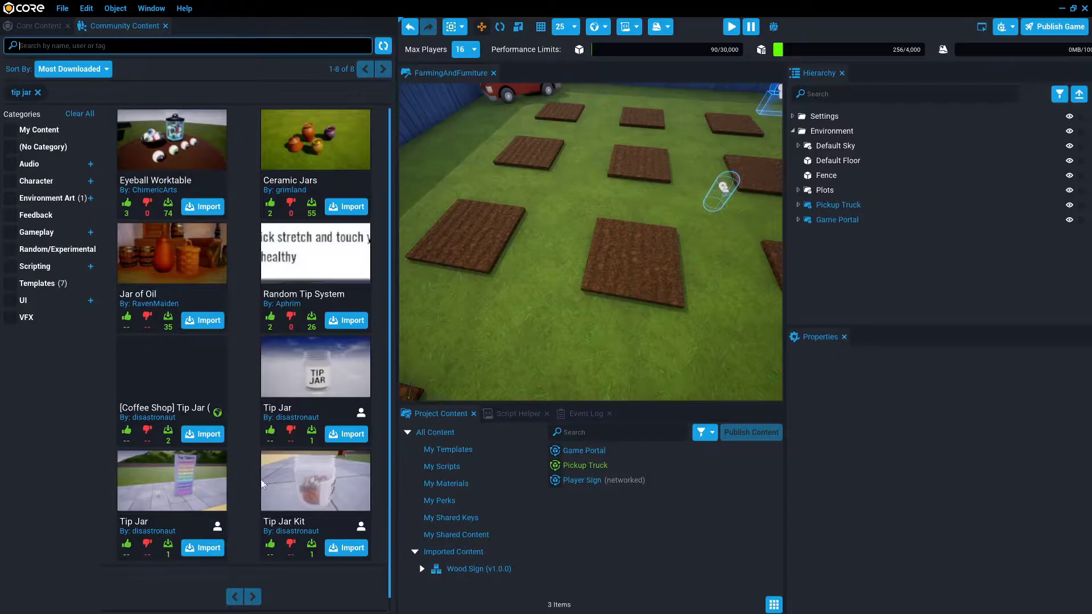
{"action": "left_click", "coordinate": [161, 387]}
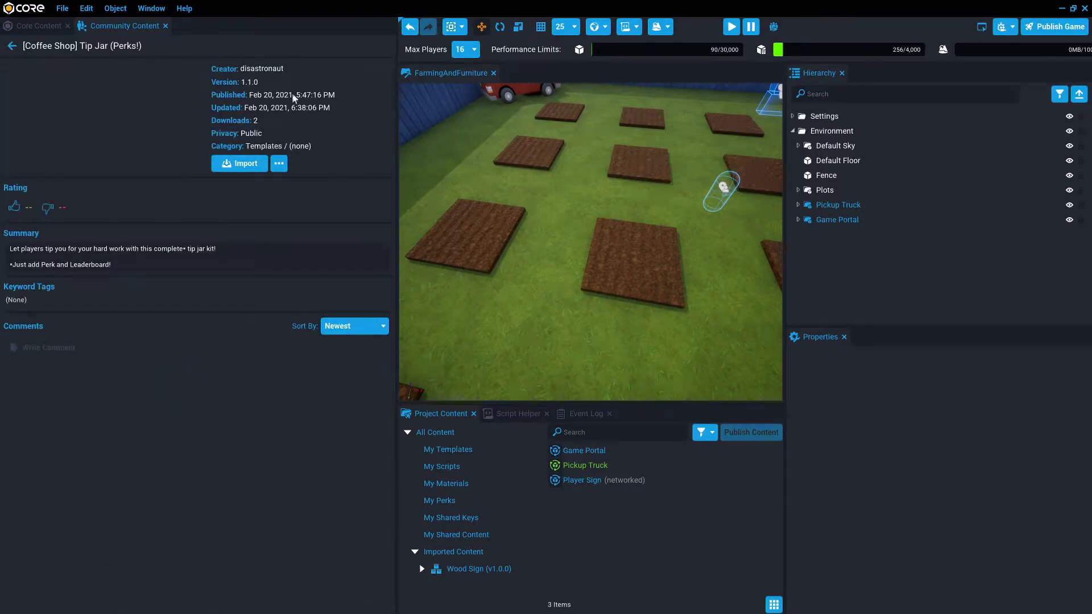
{"action": "left_click", "coordinate": [251, 165]}
{"action": "left_click", "coordinate": [483, 249]}
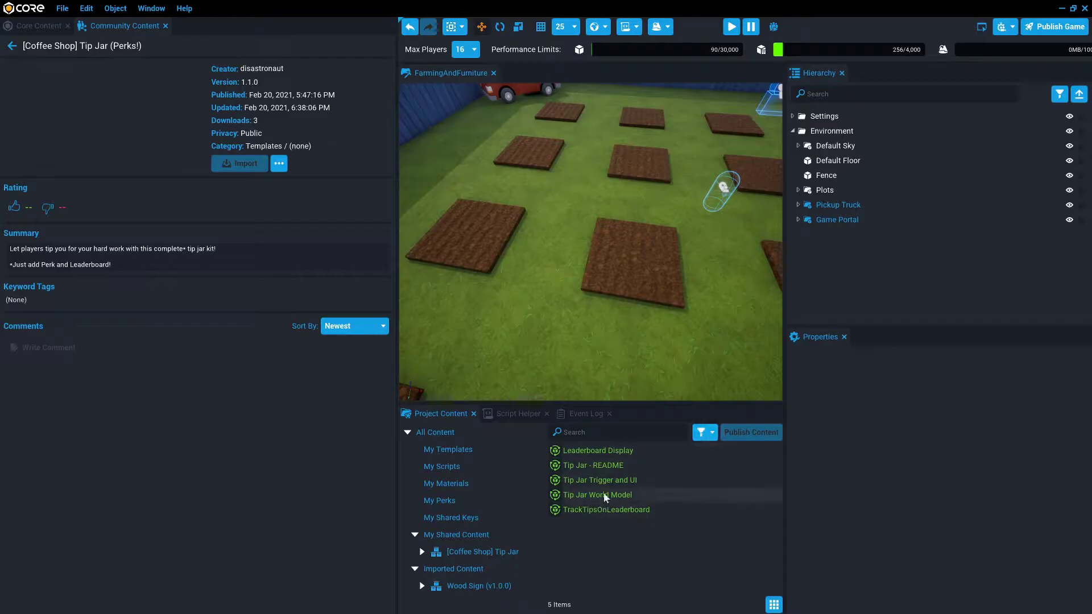
- Add the Tip Jar - README script to the hierarchy and open it to read through its setup instructions
{"action": "left_click_drag", "start_coordinate": [618, 463], "coordinate": [844, 244]}
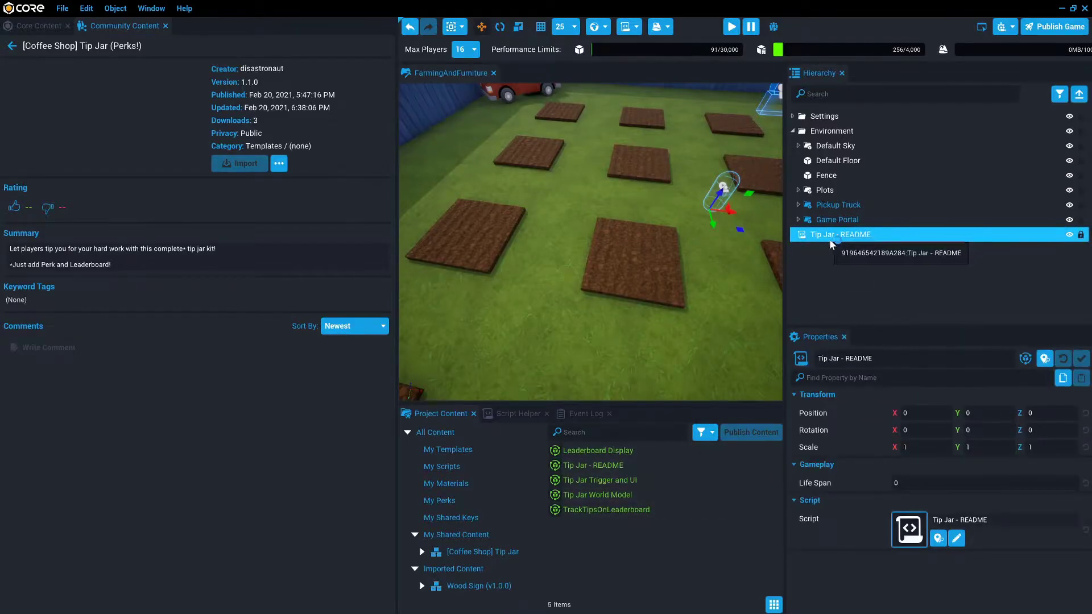
{"action": "double_click", "coordinate": [831, 239]}
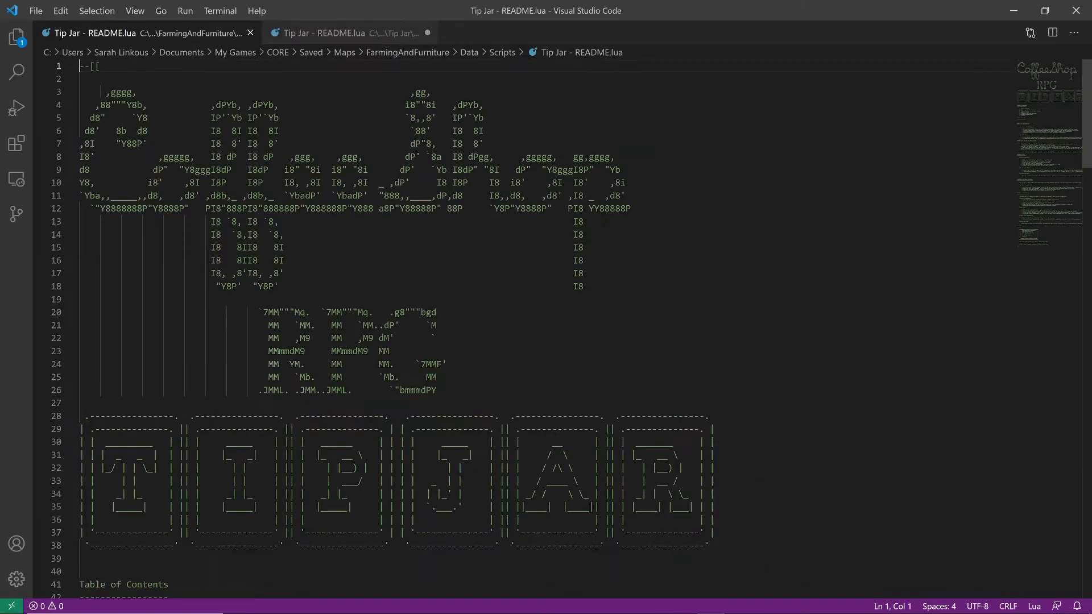
{"action": "scroll", "coordinate": [546, 330], "scroll_direction": "down", "scroll_amount": 20}
{"action": "scroll", "coordinate": [546, 330], "scroll_direction": "down", "scroll_amount": 20}
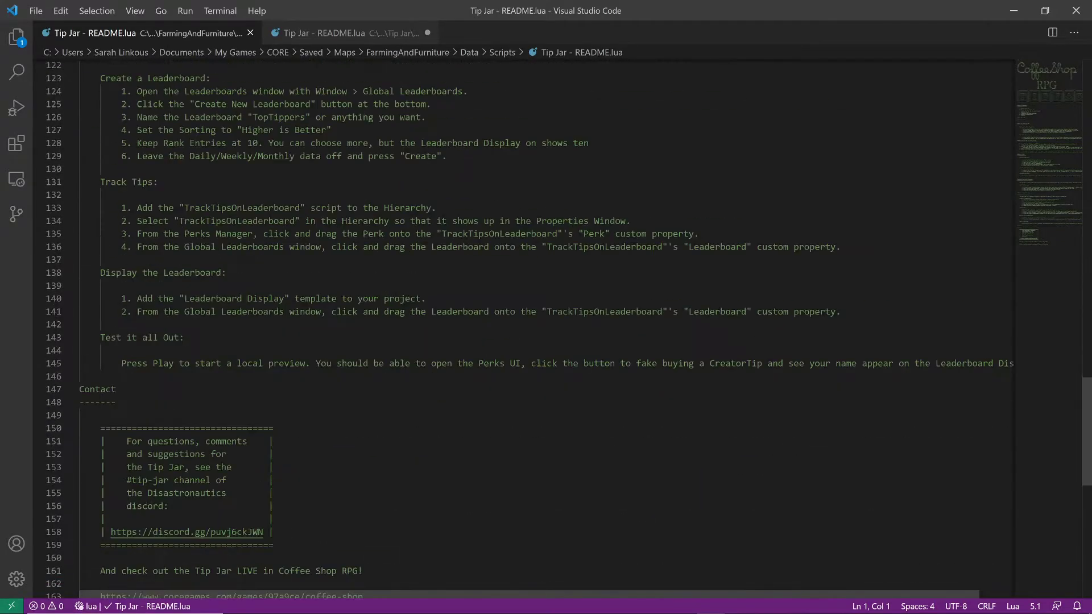
{"action": "scroll", "coordinate": [546, 330], "scroll_direction": "up", "scroll_amount": 18}
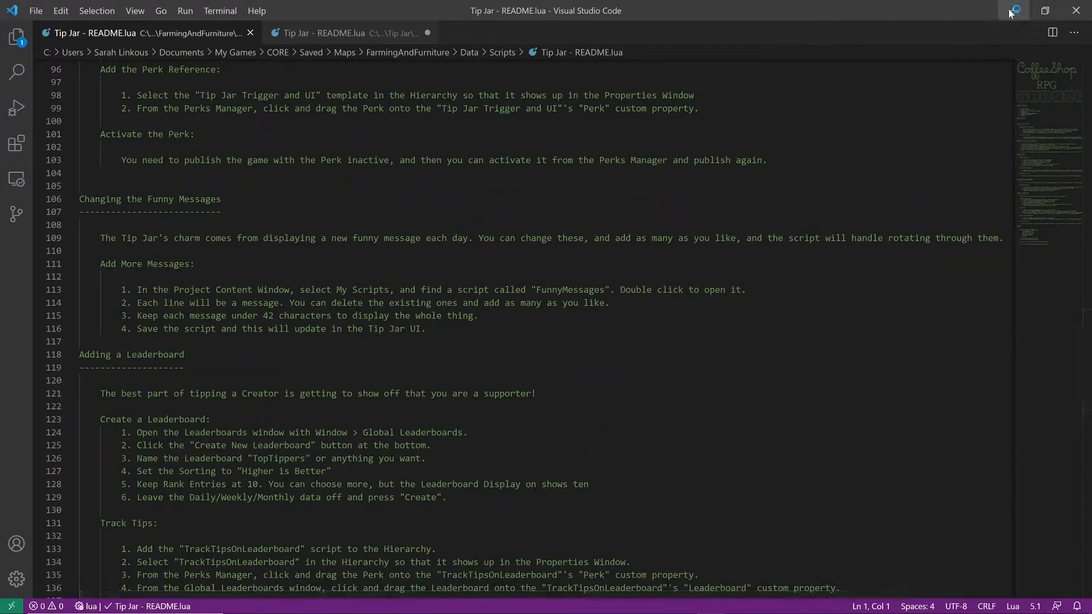
{"action": "left_click", "coordinate": [1014, 10]}
- Add the Tip Jar Trigger and UI template to the hierarchy
{"action": "right_click_drag", "start_coordinate": [647, 253], "coordinate": [655, 219]}
{"action": "right_click_drag", "start_coordinate": [609, 331], "coordinate": [683, 357]}
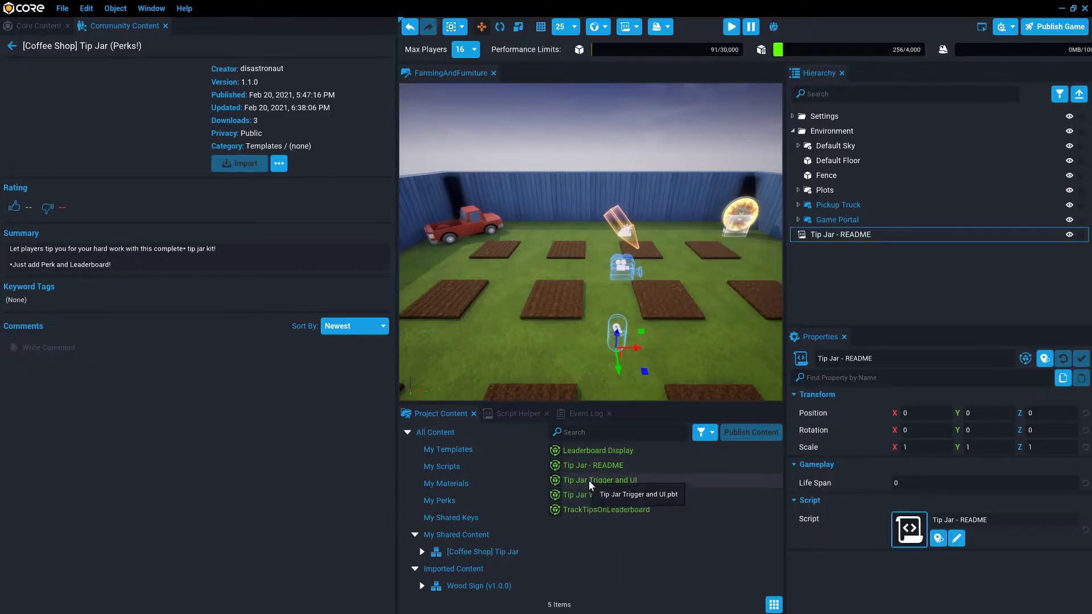
{"action": "left_click_drag", "start_coordinate": [589, 480], "coordinate": [821, 257]}
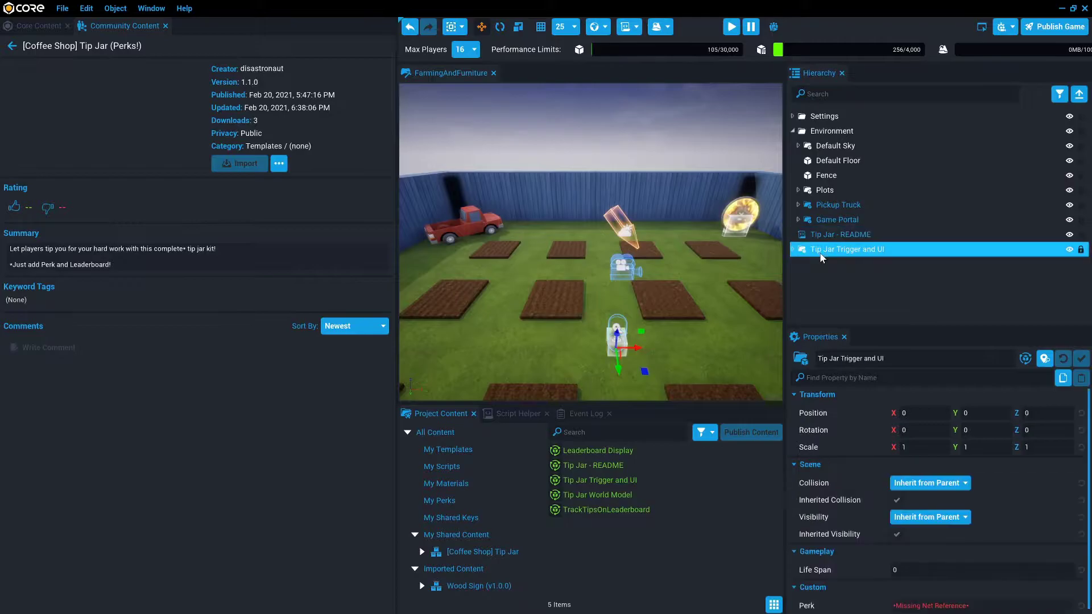
- Move the Tip Jar Trigger and UI along the X axis to about 1873, close to the fence
{"action": "right_click_drag", "start_coordinate": [595, 312], "coordinate": [664, 291]}
{"action": "key", "text": "a"}
{"action": "key", "text": "w"}
{"action": "scroll", "coordinate": [771, 268], "scroll_direction": "down", "scroll_amount": 2}
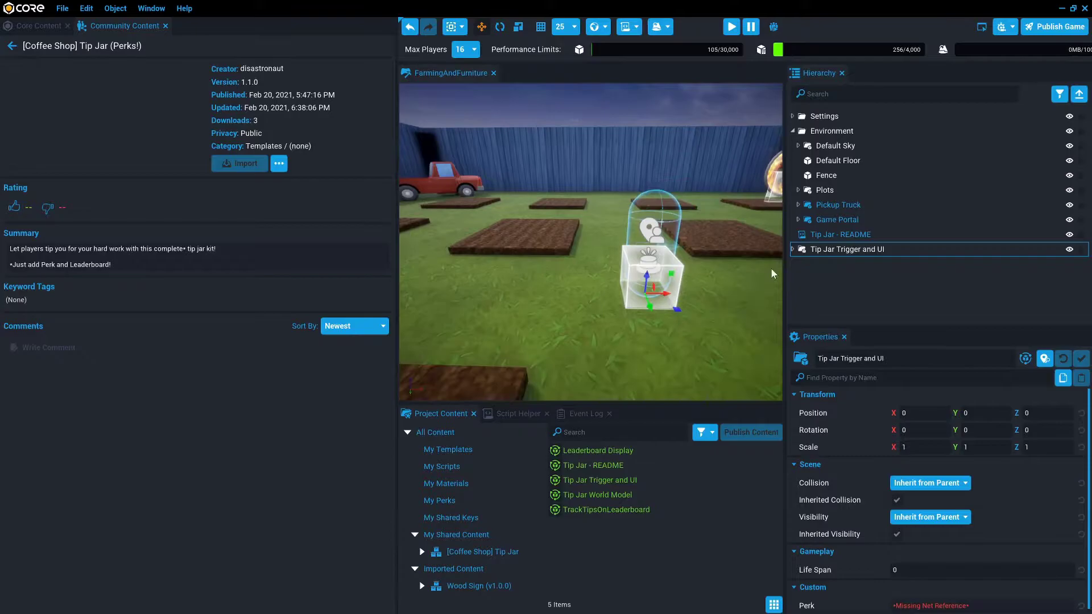
{"action": "left_click_drag", "start_coordinate": [667, 295], "coordinate": [801, 290]}
{"action": "right_click_drag", "start_coordinate": [740, 295], "coordinate": [540, 300]}
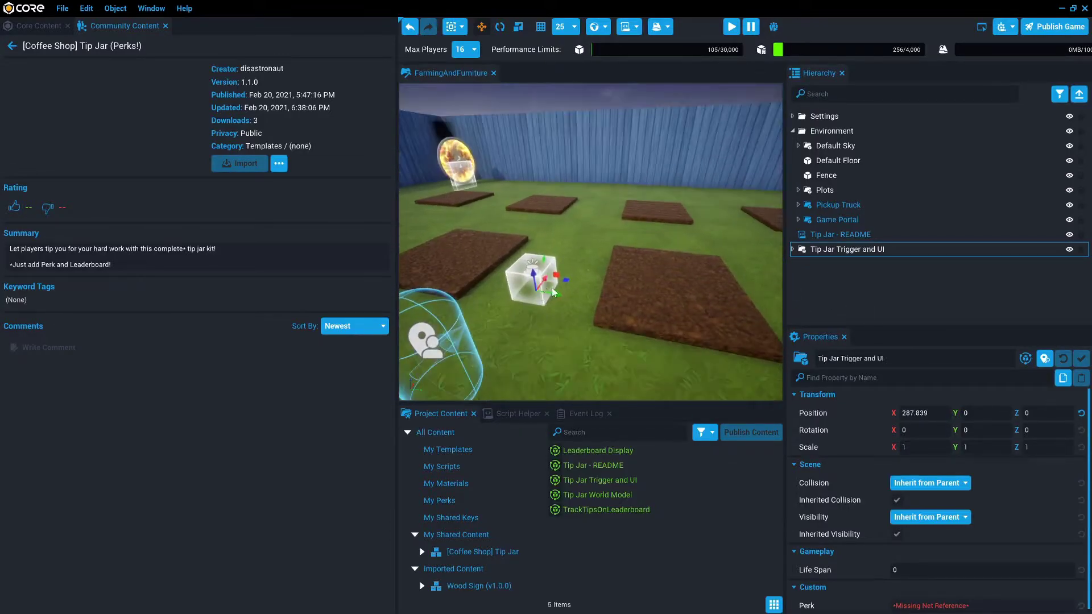
{"action": "left_click_drag", "start_coordinate": [553, 292], "coordinate": [606, 195]}
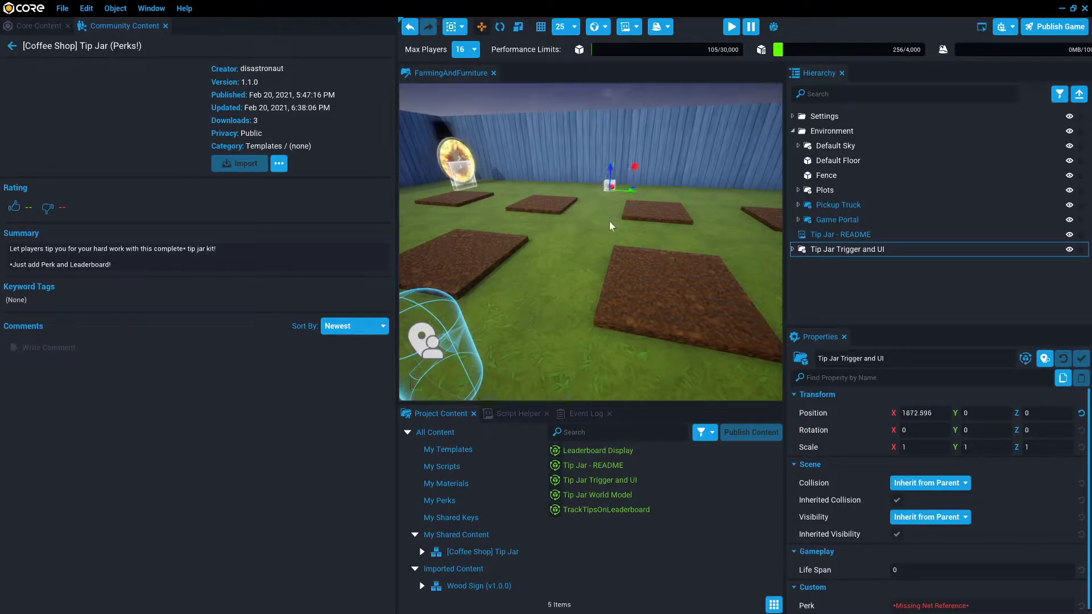
- Place the Tip Jar World Model template in the scene at the trigger's location, at about X 1869, Y 2.5
{"action": "key", "text": "v"}
{"action": "key", "text": "v"}
{"action": "right_click_drag", "start_coordinate": [627, 210], "coordinate": [619, 306]}
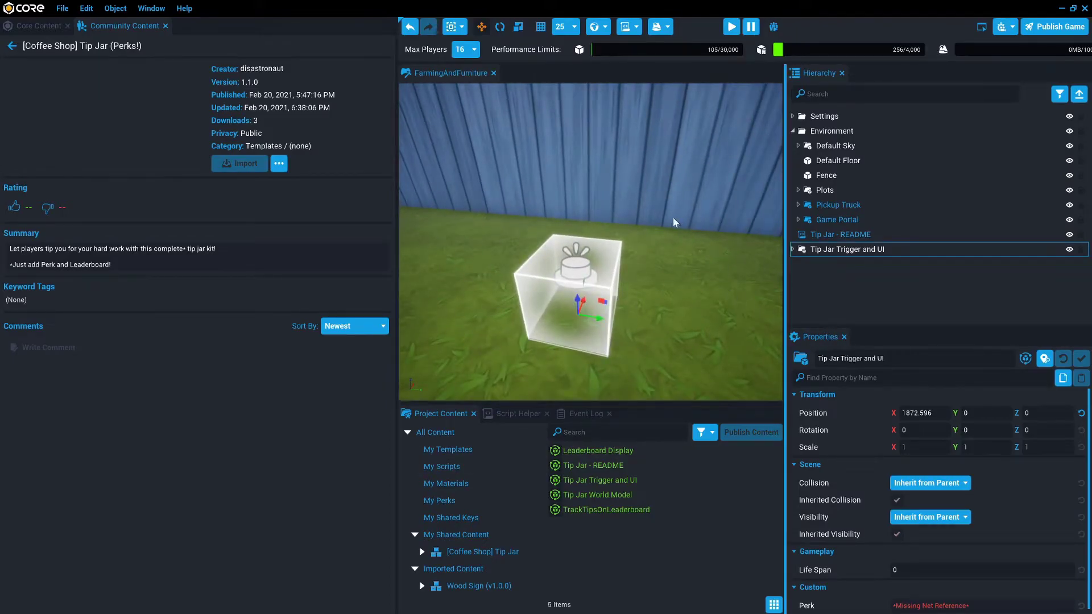
{"action": "scroll", "coordinate": [611, 306], "scroll_direction": "down", "scroll_amount": 5}
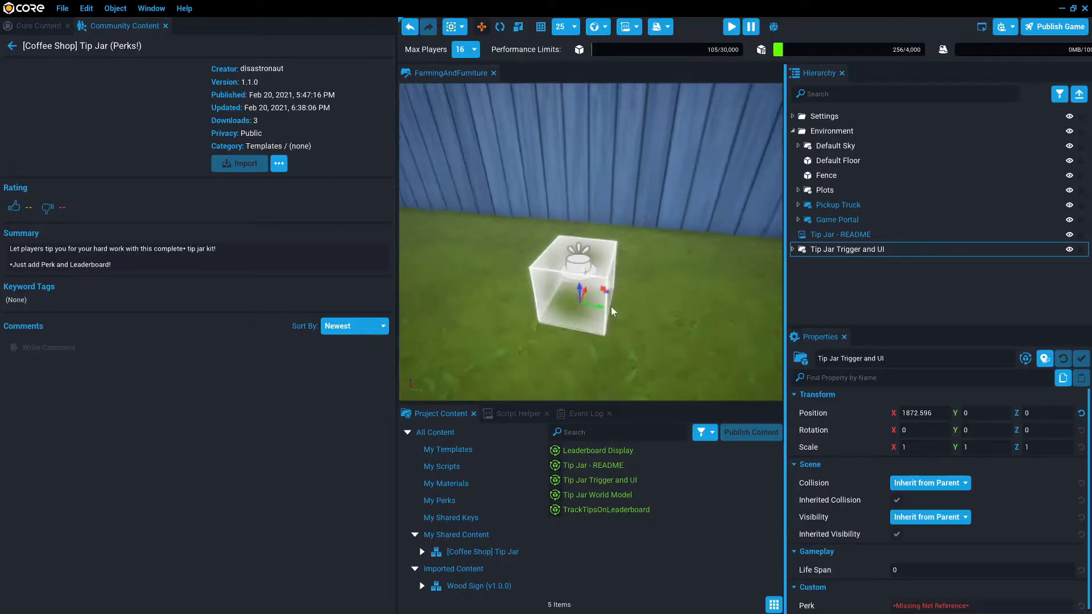
{"action": "scroll", "coordinate": [575, 277], "scroll_direction": "down", "scroll_amount": 1}
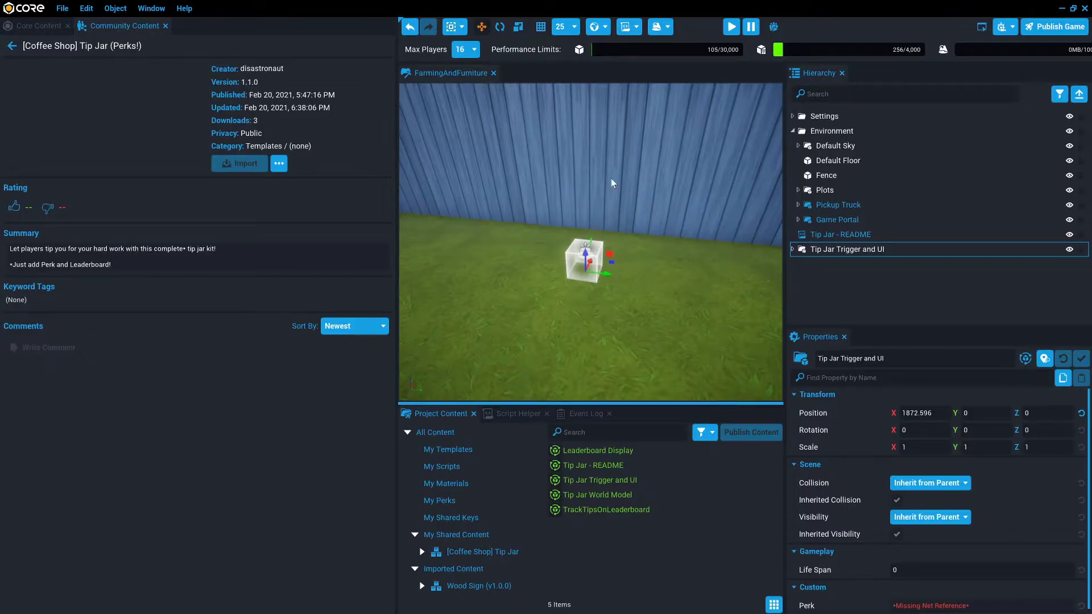
{"action": "scroll", "coordinate": [732, 195], "scroll_direction": "down", "scroll_amount": 5}
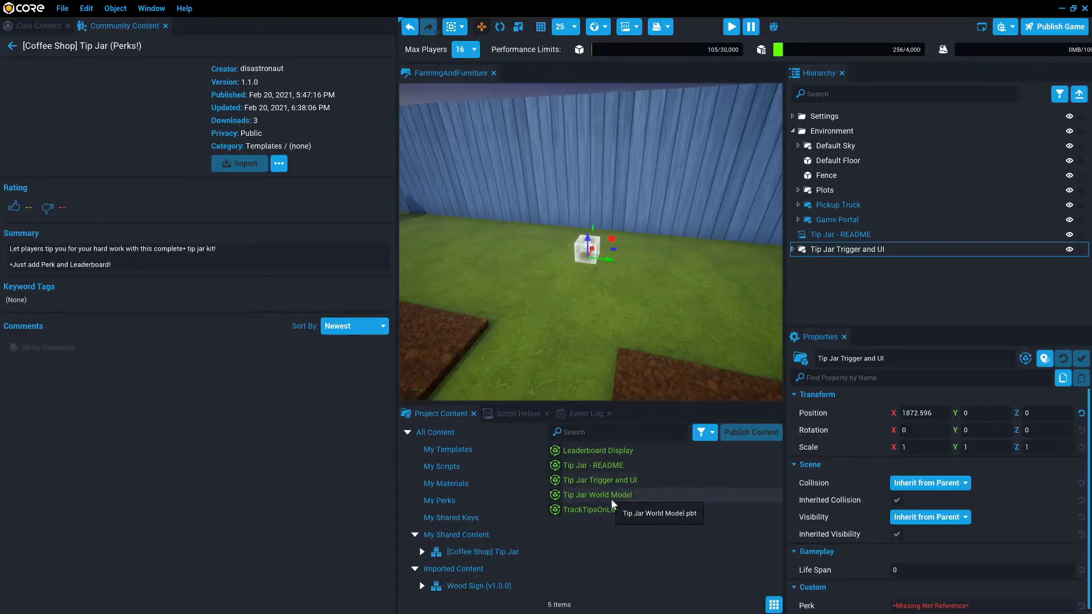
{"action": "left_click_drag", "start_coordinate": [610, 496], "coordinate": [598, 287]}
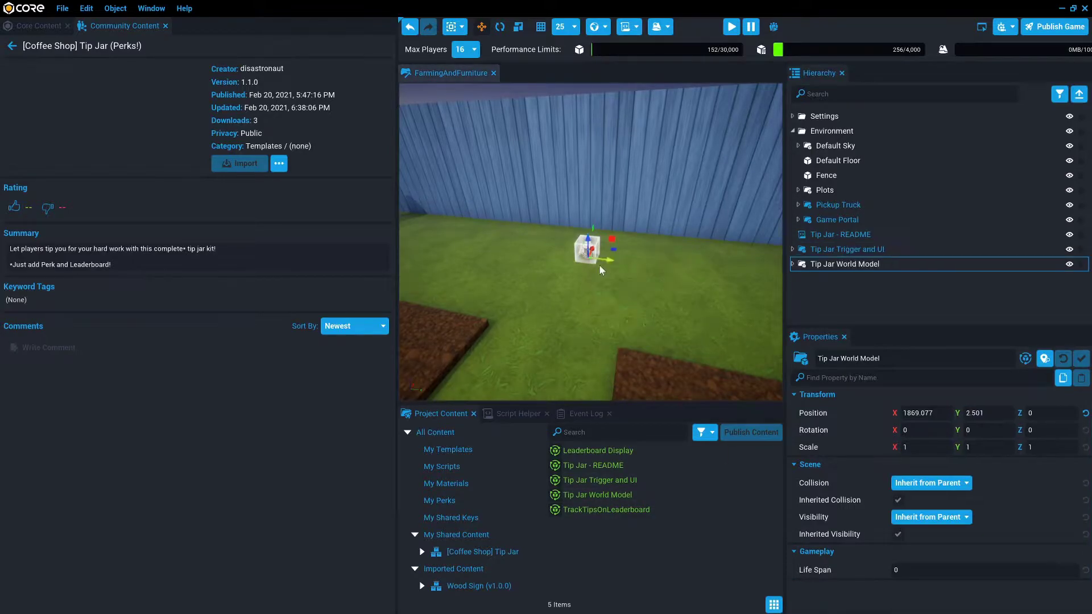
- Hide the gizmos and rotate the Tip Jar World Model to about -43° around Z
{"action": "scroll", "coordinate": [602, 288], "scroll_direction": "up", "scroll_amount": 2}
{"action": "scroll", "coordinate": [586, 275], "scroll_direction": "up", "scroll_amount": 3}
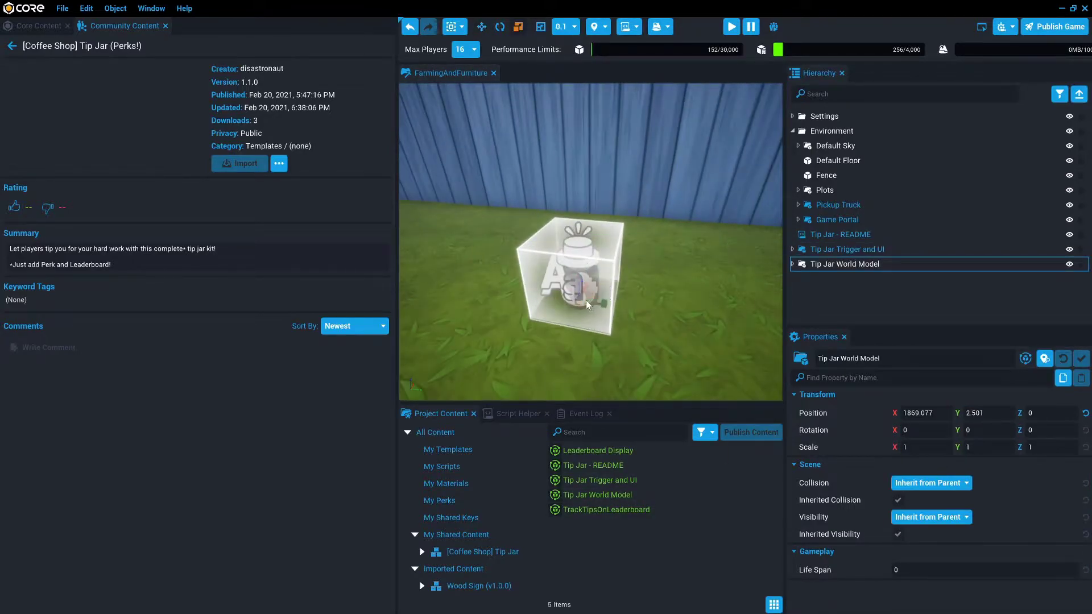
{"action": "key", "text": "e"}
{"action": "key", "text": "v"}
{"action": "left_click_drag", "start_coordinate": [587, 309], "coordinate": [603, 304]}
{"action": "scroll", "coordinate": [635, 203], "scroll_direction": "up", "scroll_amount": 3}
{"action": "scroll", "coordinate": [604, 291], "scroll_direction": "down", "scroll_amount": 5}
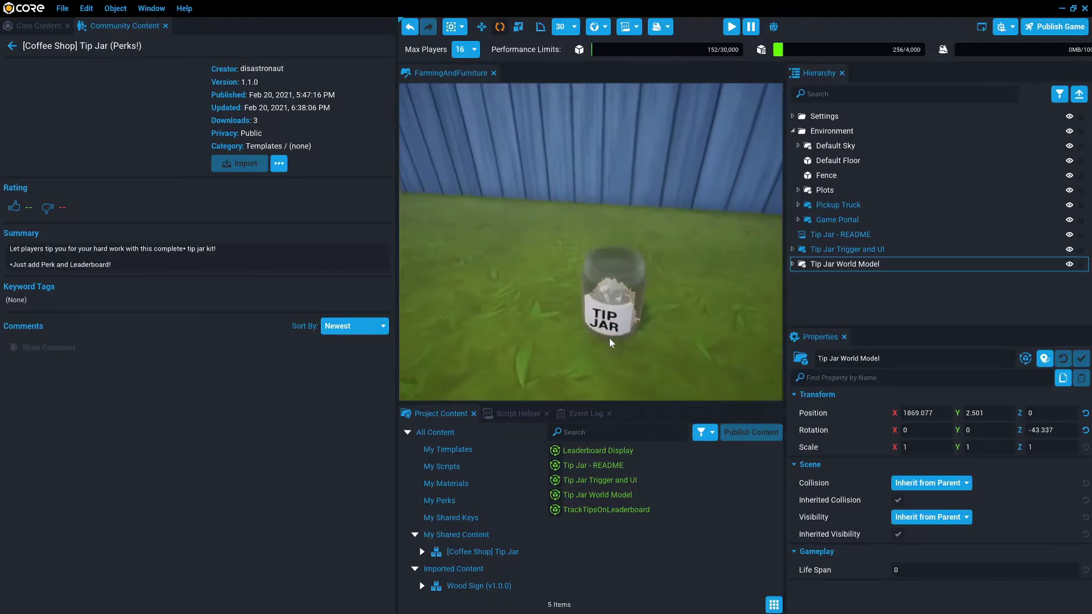
{"action": "scroll", "coordinate": [638, 353], "scroll_direction": "down", "scroll_amount": 4}
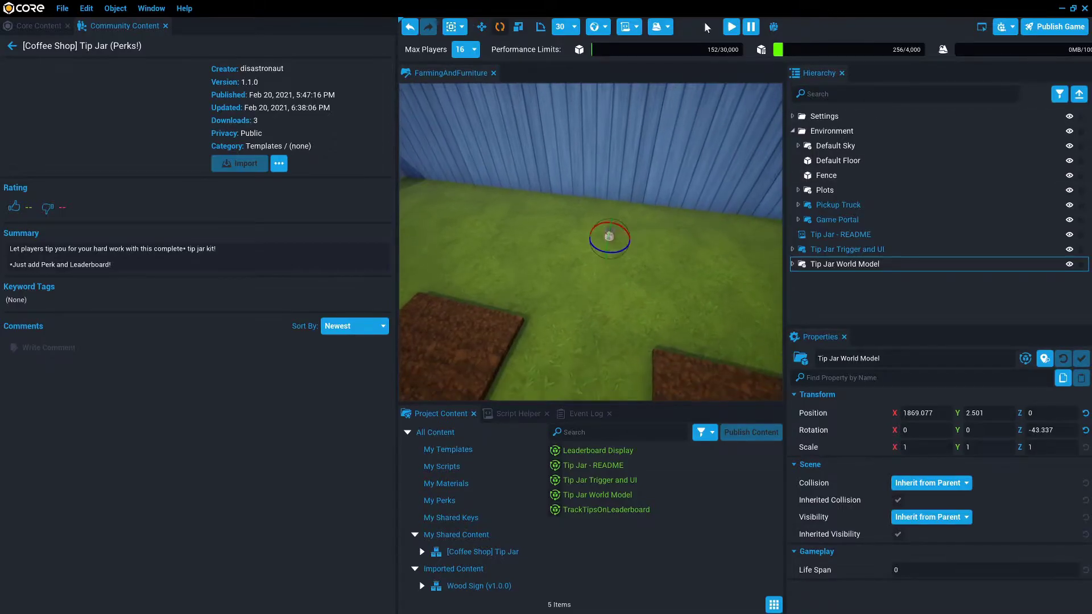
- Test the tip jar in a local preview: walk up to it, open and close its tip window, and end the preview
{"action": "left_click", "coordinate": [731, 26]}
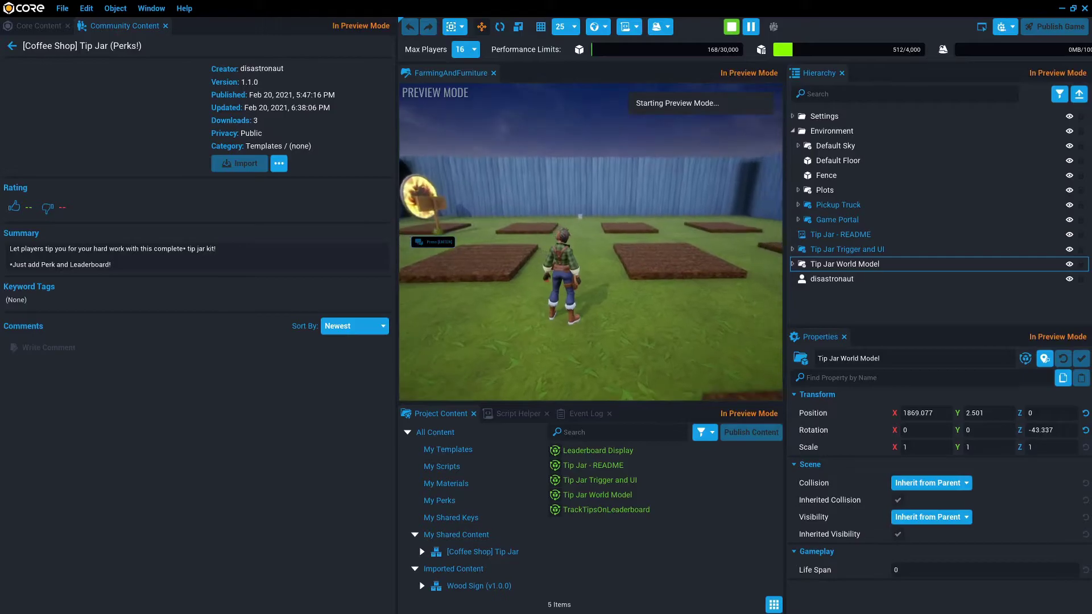
{"action": "key", "text": "w"}
{"action": "key", "text": "w"}
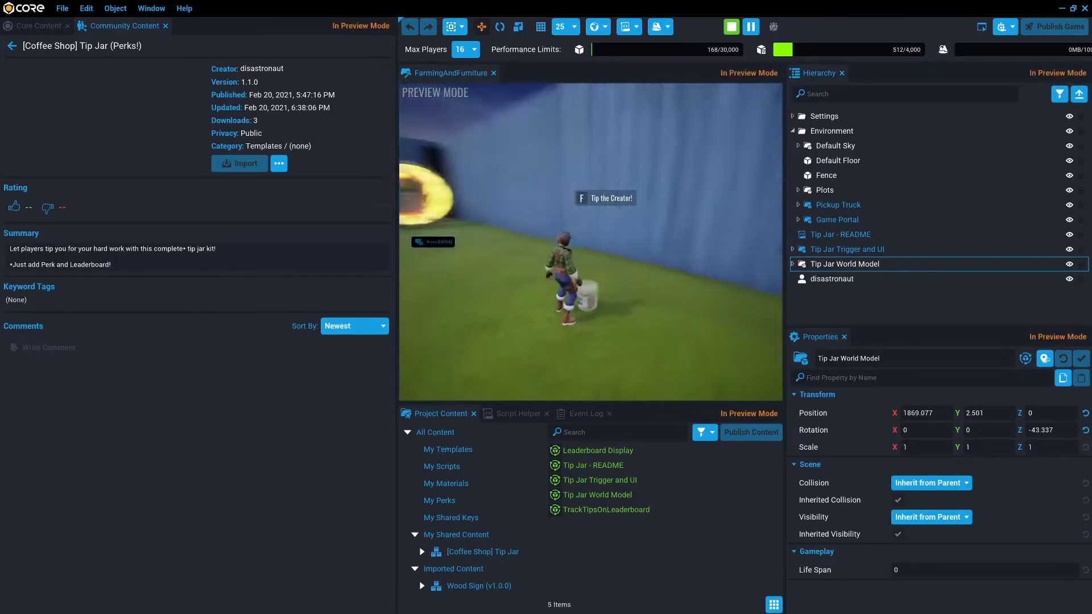
{"action": "key", "text": "f"}
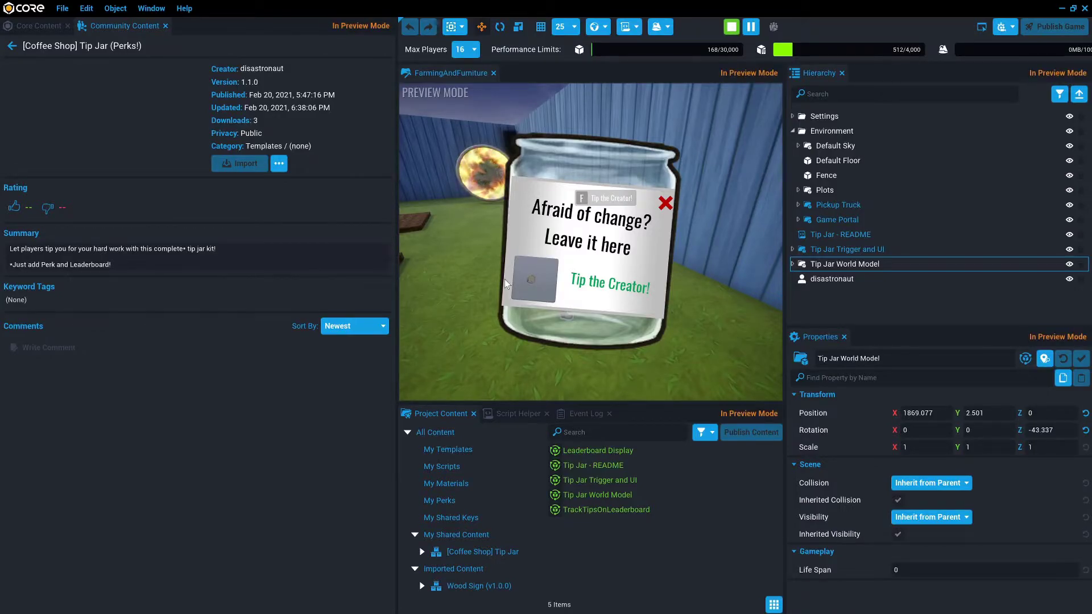
{"action": "left_click", "coordinate": [665, 203]}
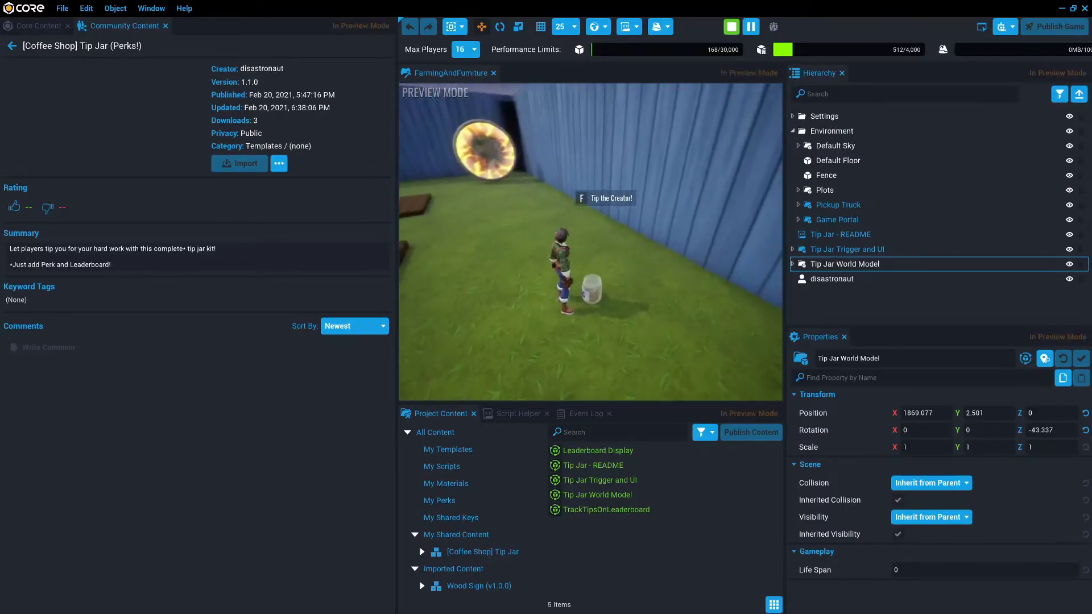
{"action": "key", "text": "equal"}
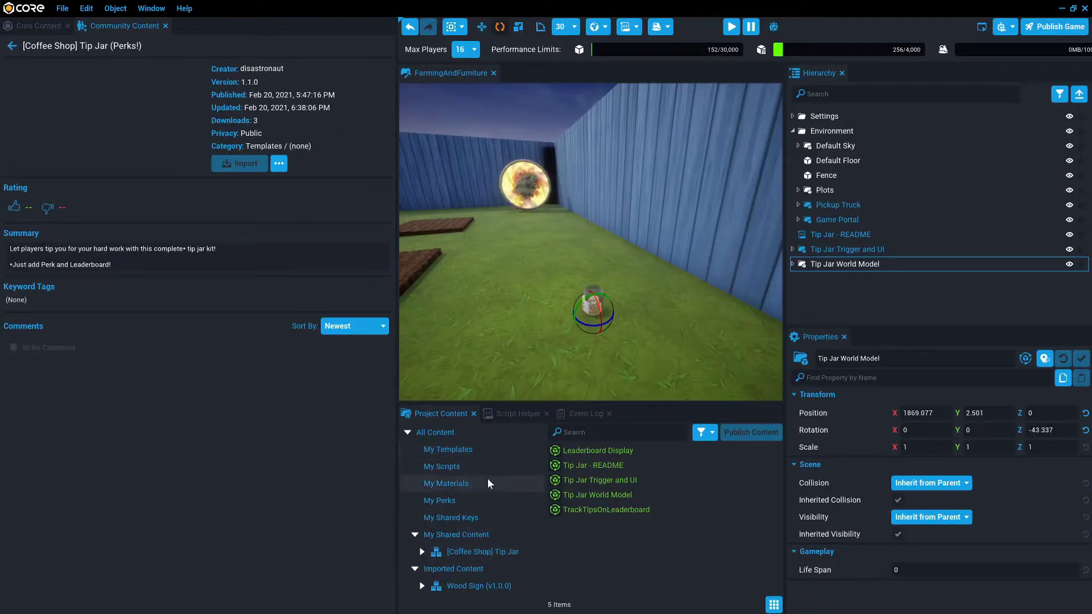
- Open the FunnyMessages script from the dependencies of the [Coffee Shop] Tip Jar content
{"action": "left_click", "coordinate": [604, 432]}
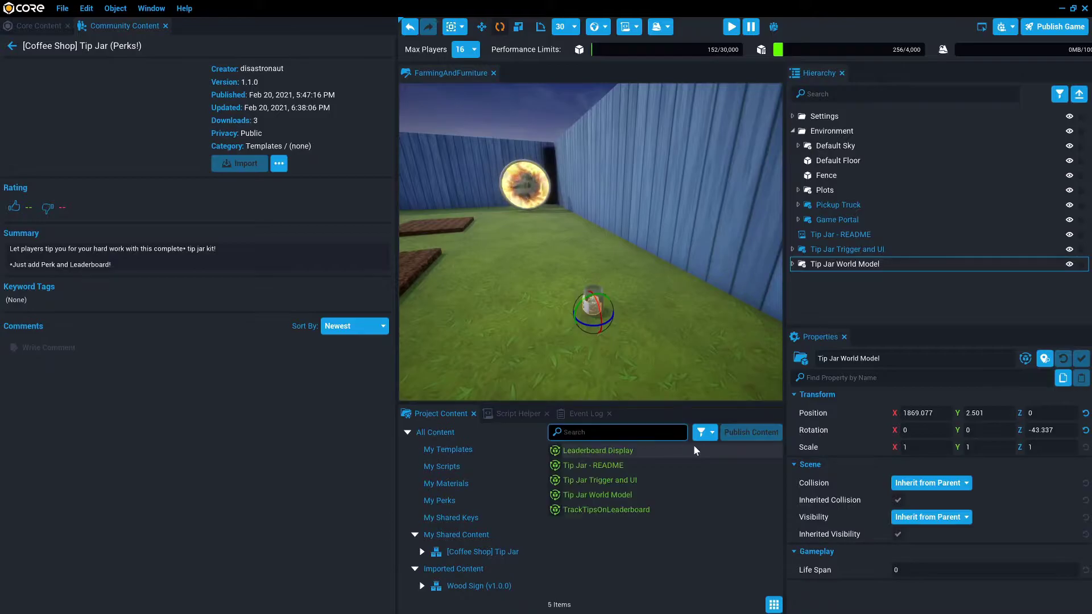
{"action": "left_click", "coordinate": [455, 466]}
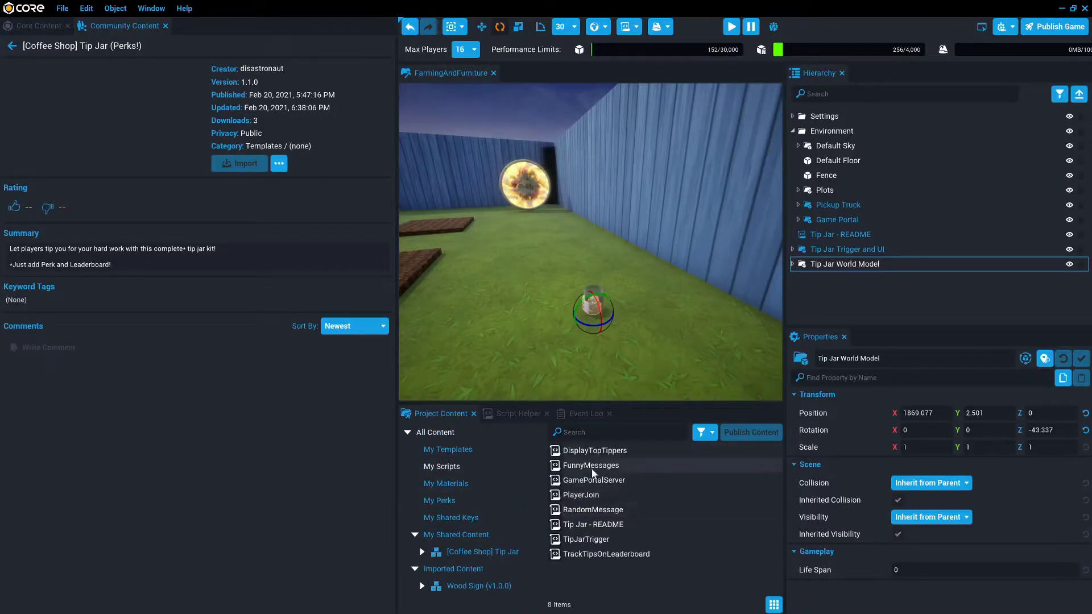
{"action": "double_click", "coordinate": [476, 552]}
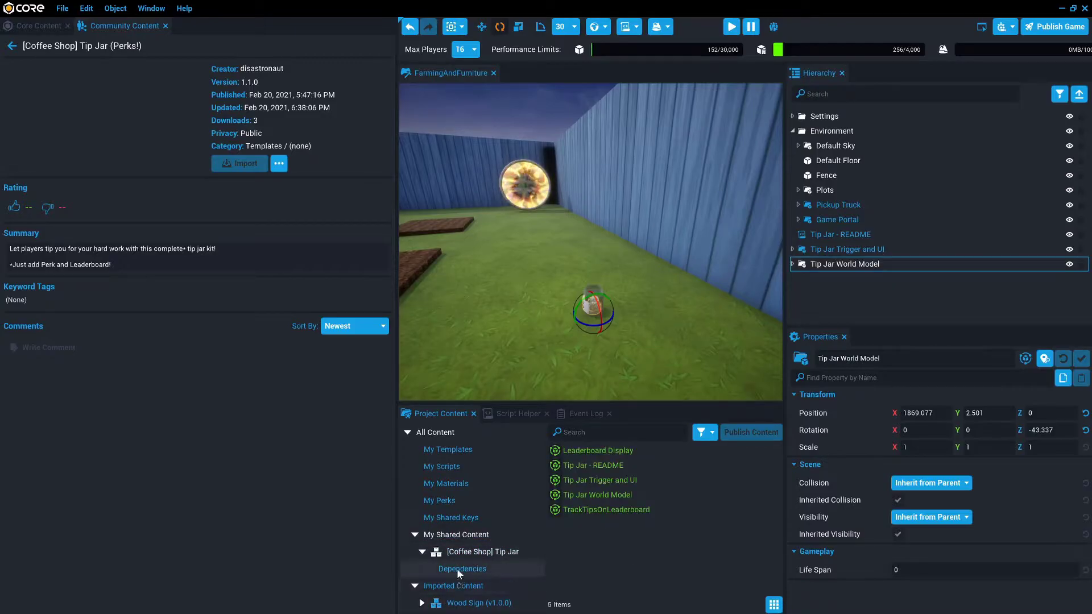
{"action": "left_click", "coordinate": [456, 568]}
{"action": "left_click", "coordinate": [586, 465]}
{"action": "double_click", "coordinate": [586, 466]}
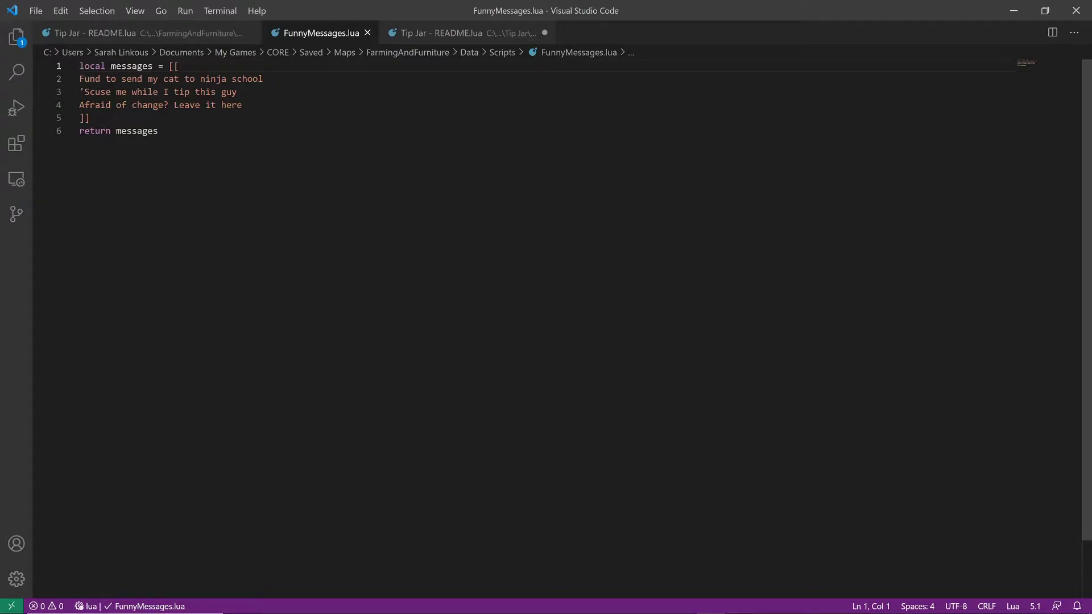
- Add the line "Farmin' ain't free" as the first message in FunnyMessages.lua and save the script
{"action": "left_click", "coordinate": [264, 79]}
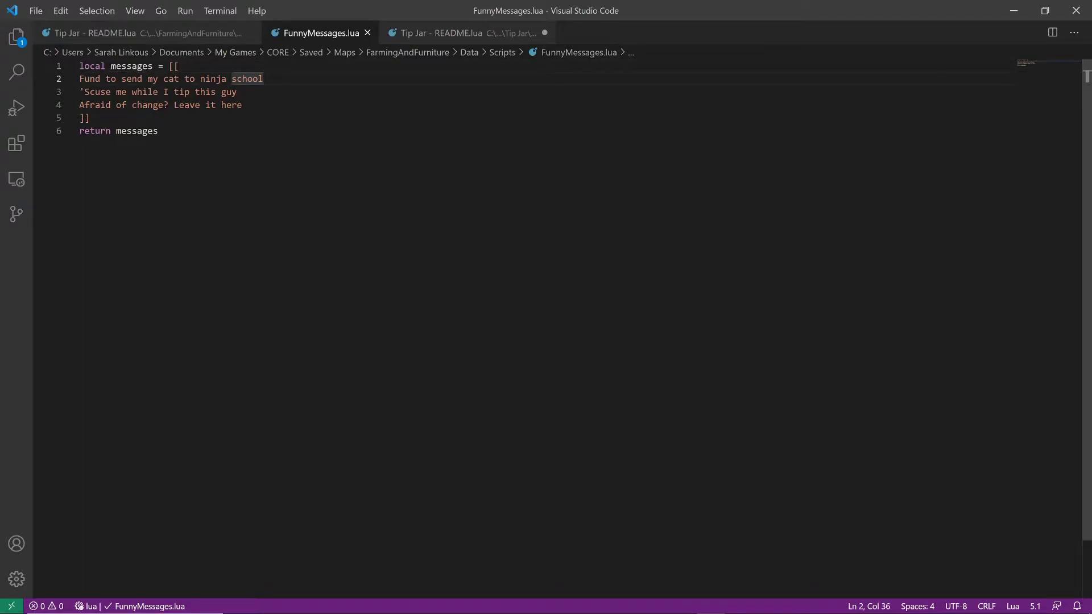
{"action": "key", "text": "Up"}
{"action": "key", "text": "Return"}
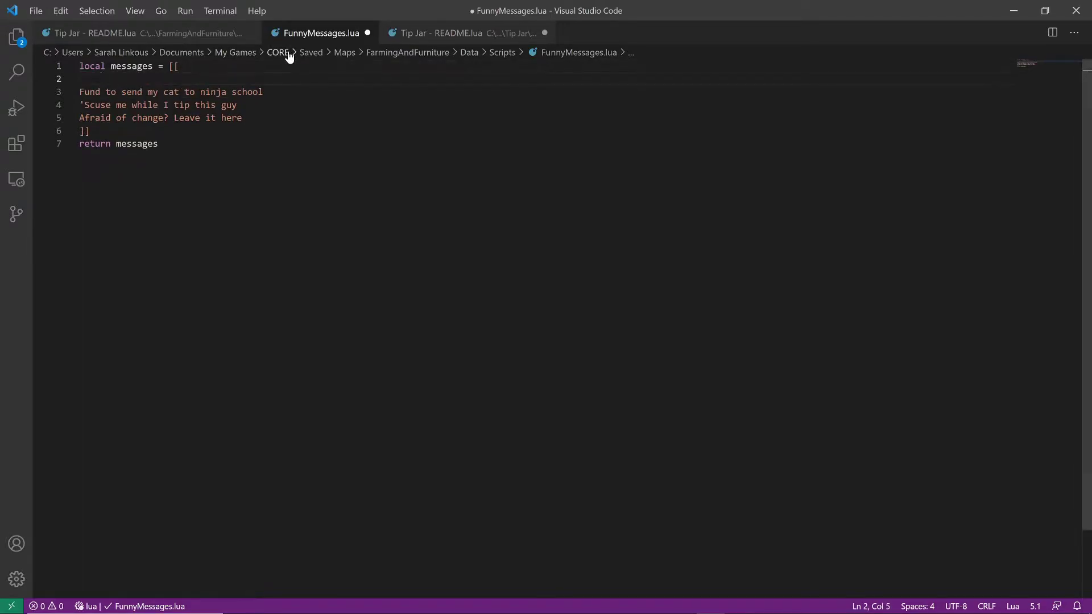
{"action": "key", "text": "BackSpace"}
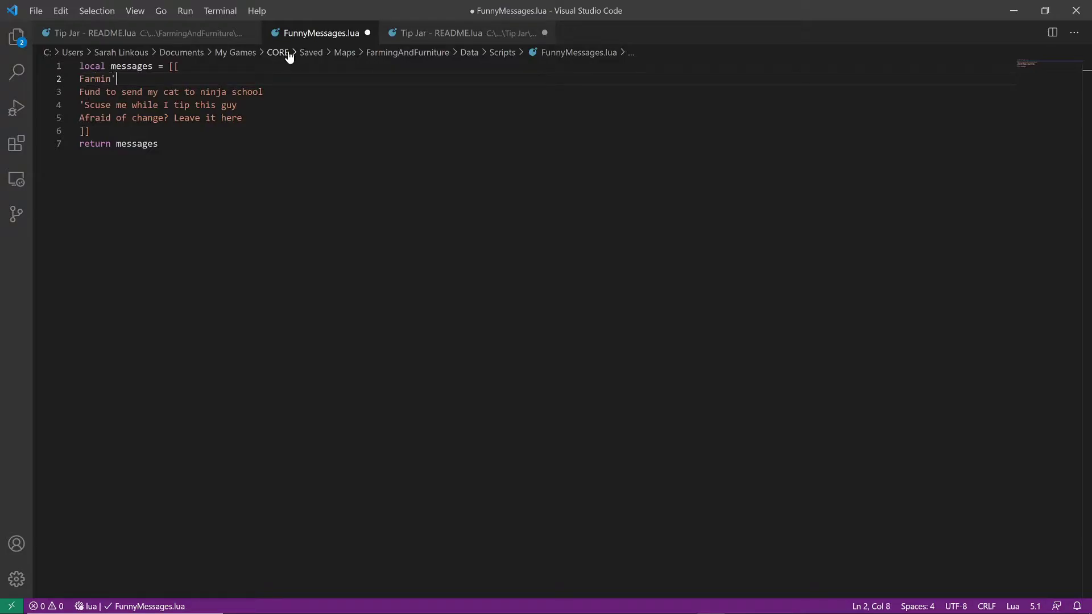
{"action": "type", "text": "aun"}
{"action": "key", "text": "ctrl+s"}
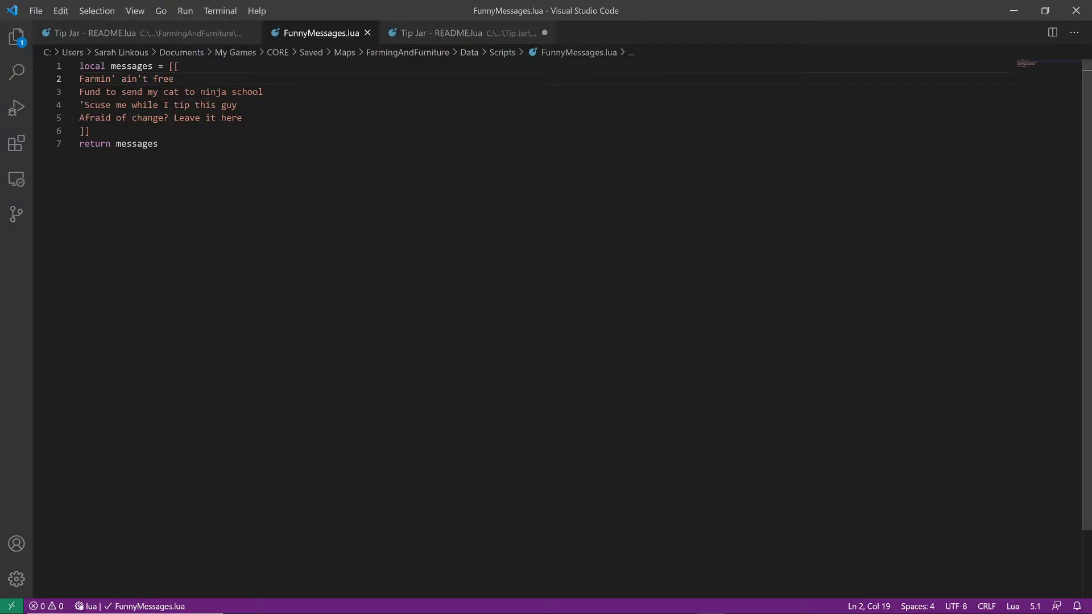
- Add the message "You are important" below "Farmin' ain't free" and save the script
{"action": "key", "text": "Return"}
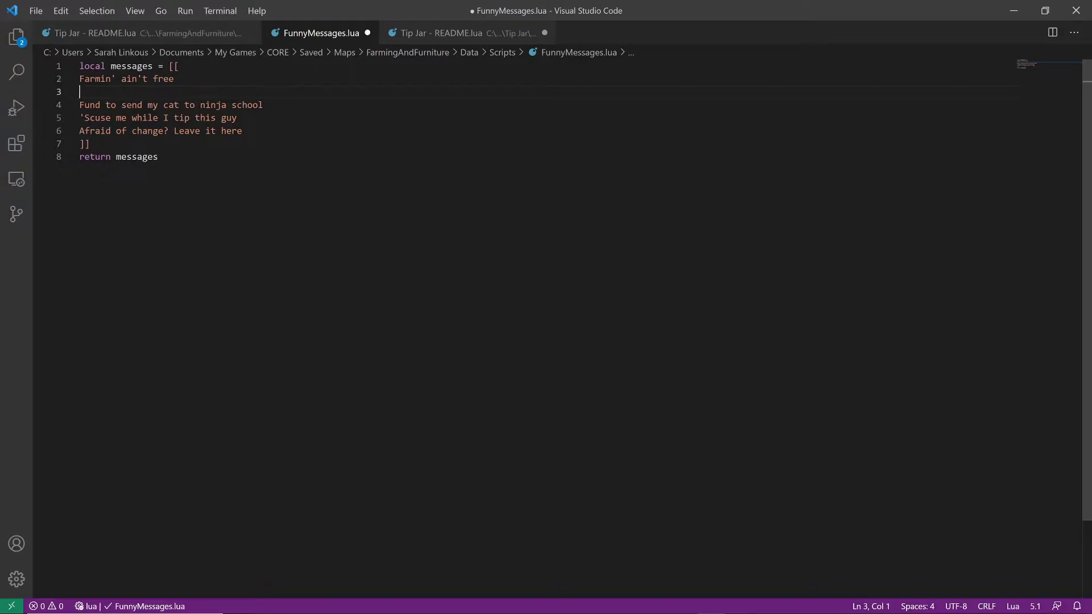
{"action": "type", "text": "You are important."}
{"action": "key", "text": "BackSpace"}
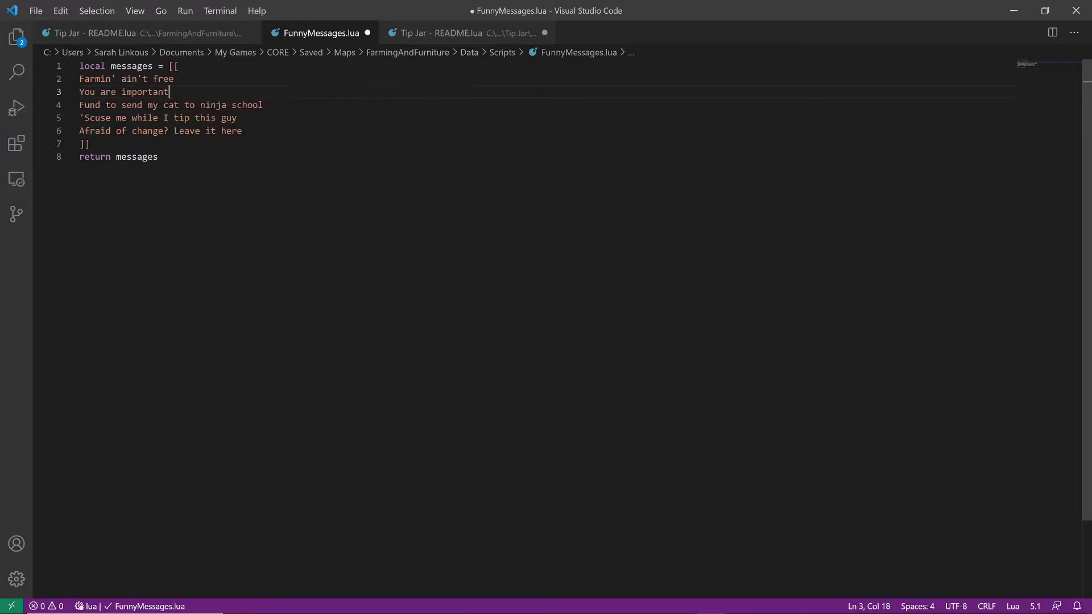
{"action": "key", "text": "ctrl+s"}
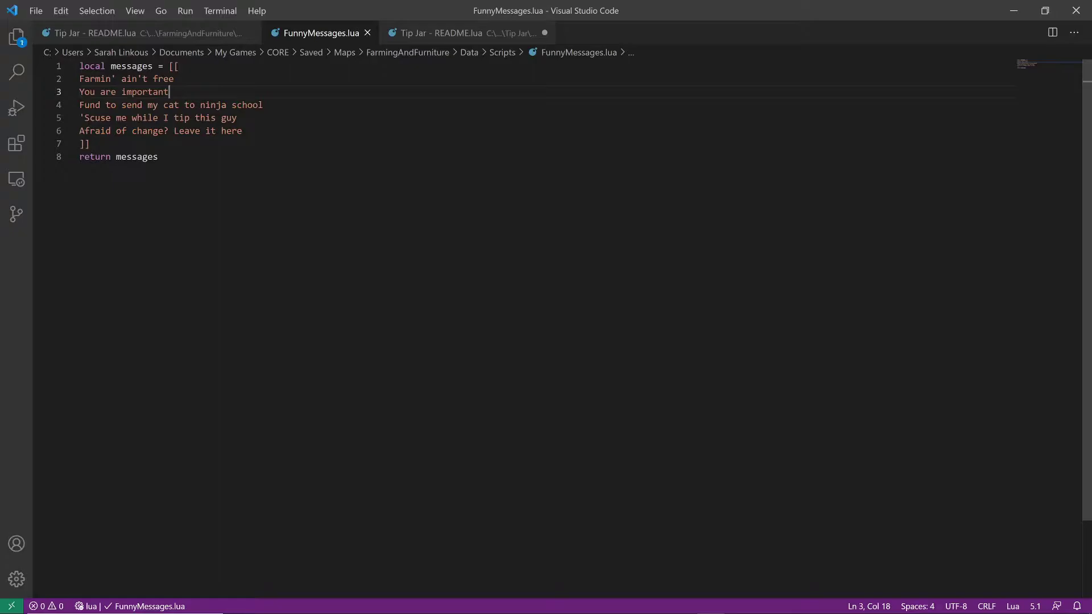
- Switch back to the Core editor, start a local preview, and open and close the tip window at the jar to check its message
{"action": "left_click", "coordinate": [1014, 10]}
{"action": "right_click_drag", "start_coordinate": [557, 285], "coordinate": [948, 340]}
{"action": "key", "text": "w"}
{"action": "right_click_drag", "start_coordinate": [604, 308], "coordinate": [657, 263]}
{"action": "key", "text": "w"}
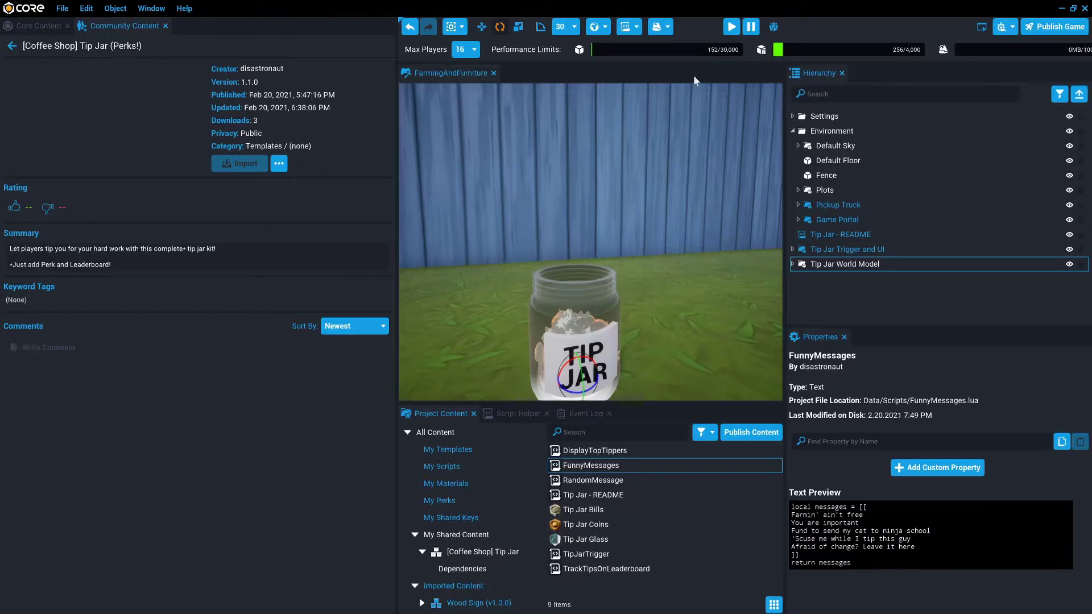
{"action": "left_click", "coordinate": [733, 27]}
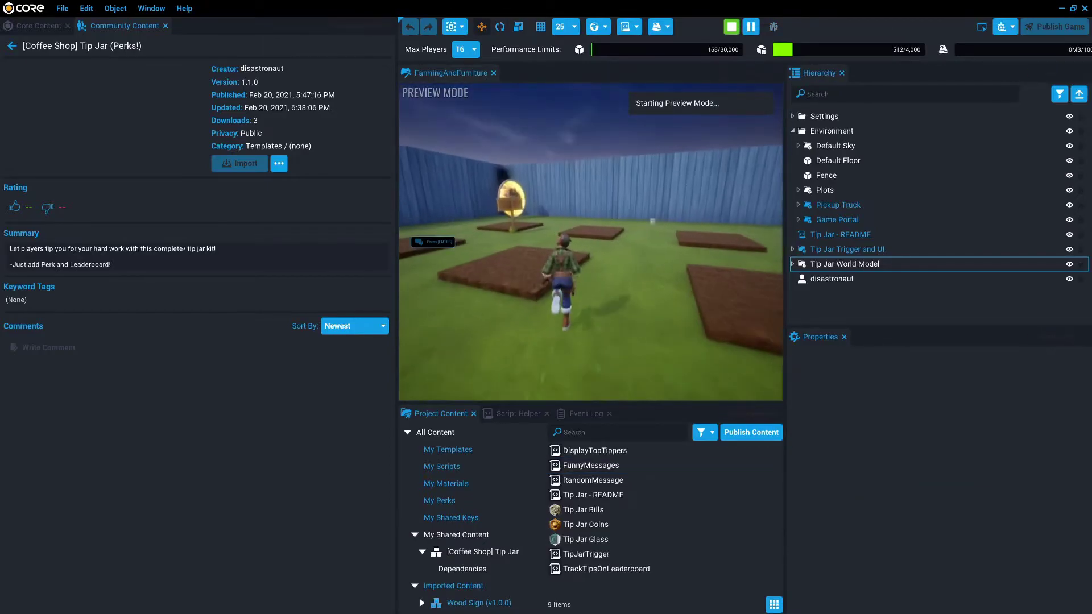
{"action": "key", "text": "w"}
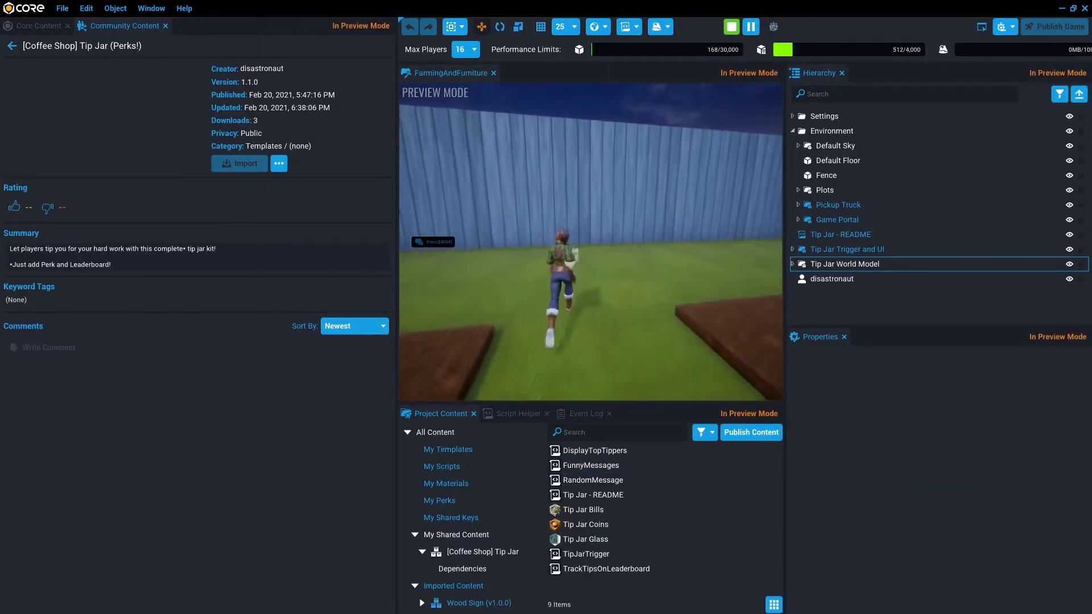
{"action": "key", "text": "f"}
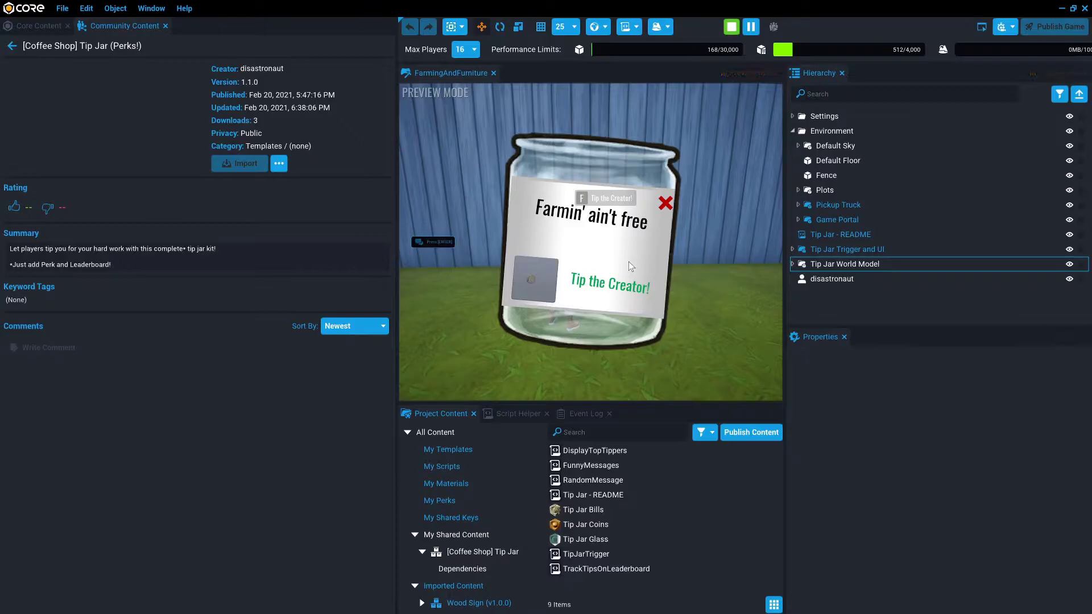
{"action": "left_click", "coordinate": [665, 202]}
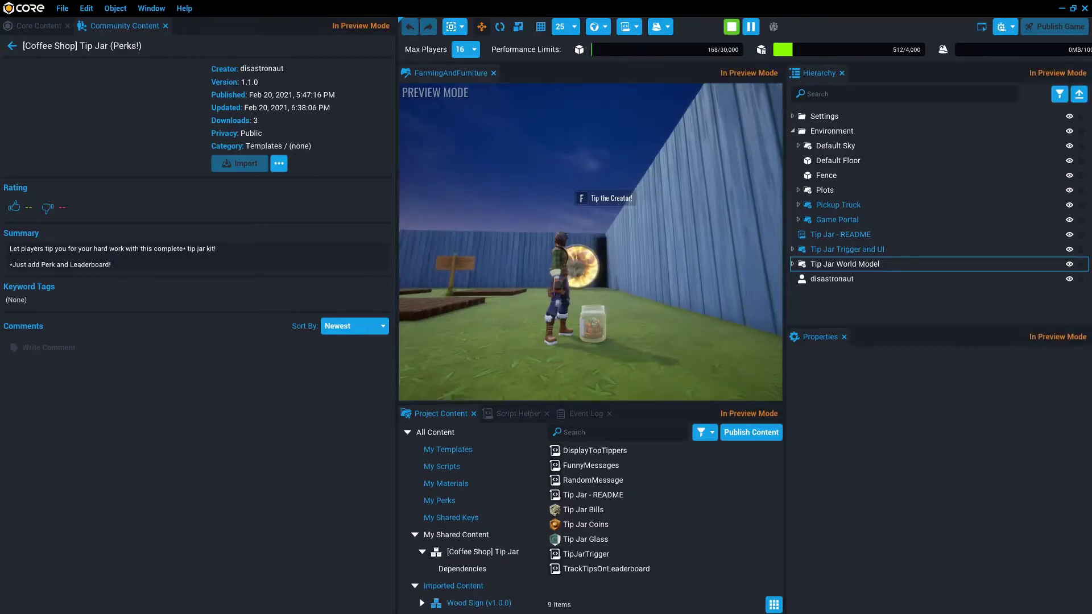
- Walk around the tip jar in the preview to view it from other sides, and end the preview
{"action": "key", "text": "s"}
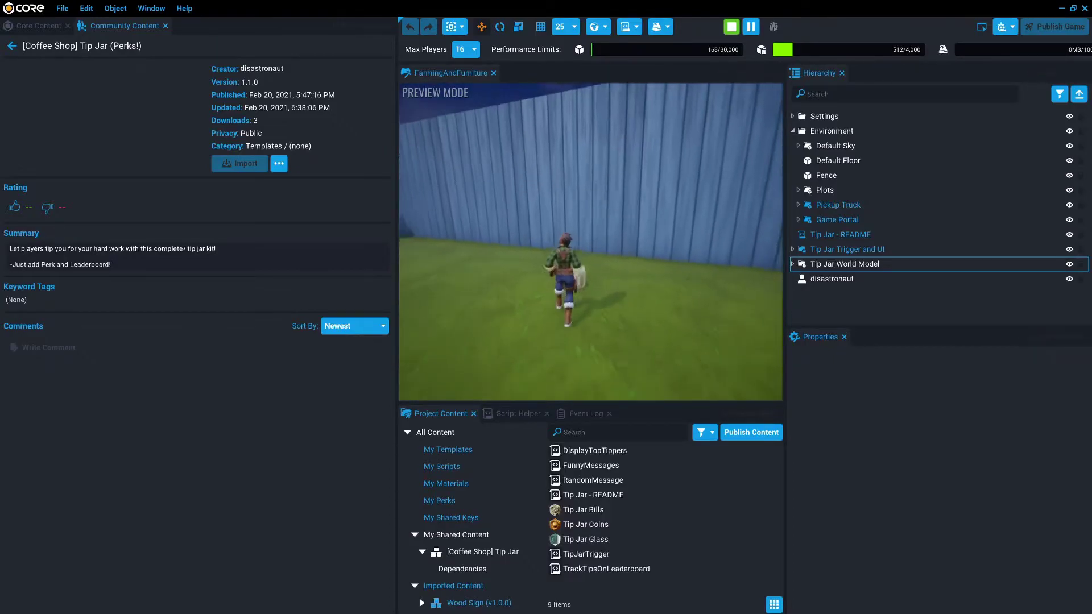
{"action": "key", "text": "w"}
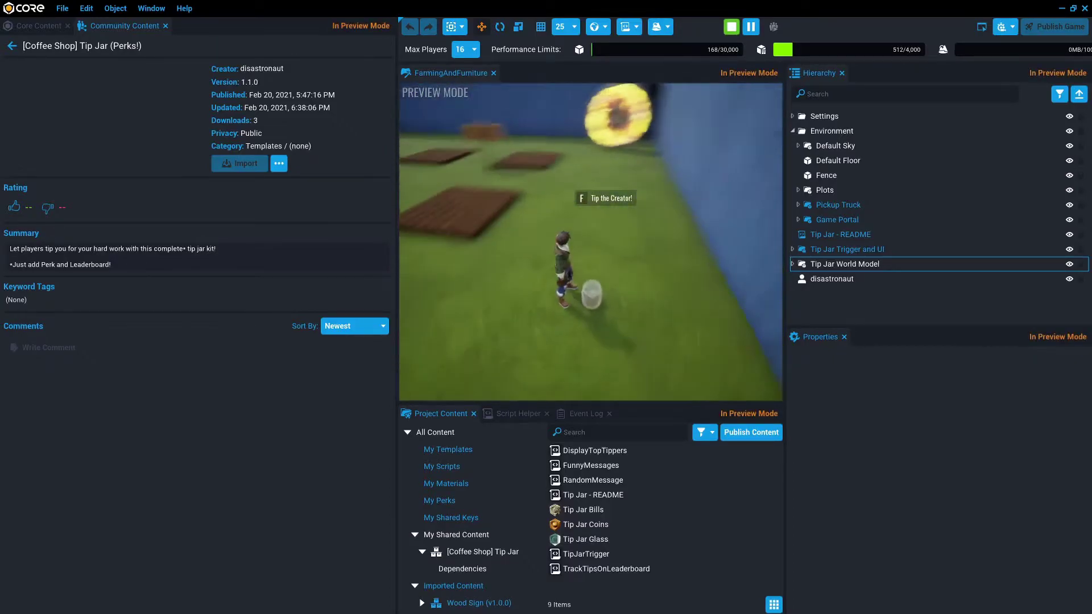
{"action": "key", "text": "a"}
{"action": "key", "text": "w"}
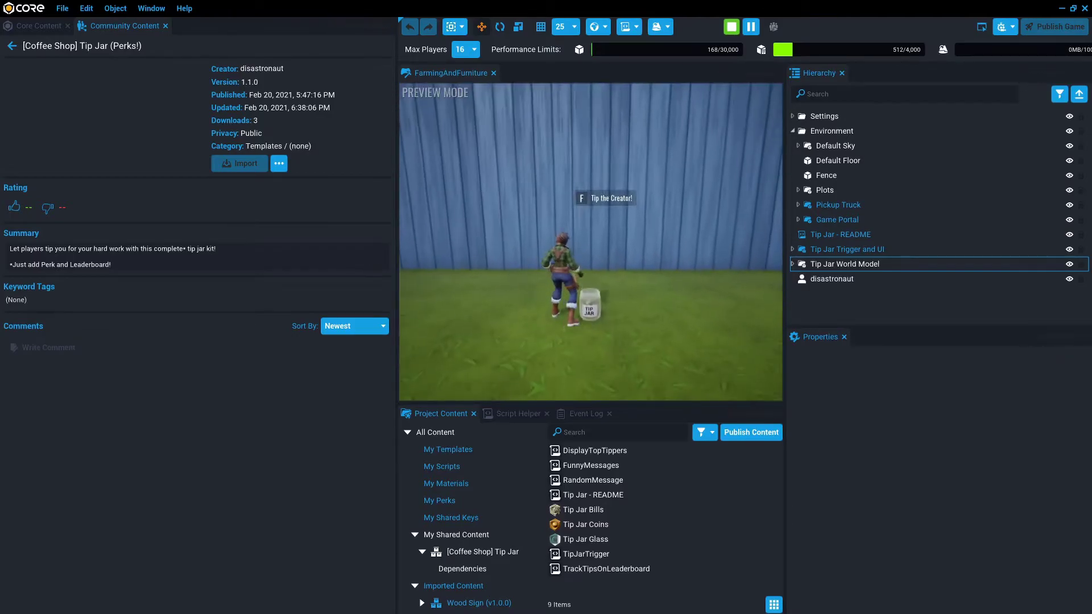
{"action": "key", "text": "Escape"}
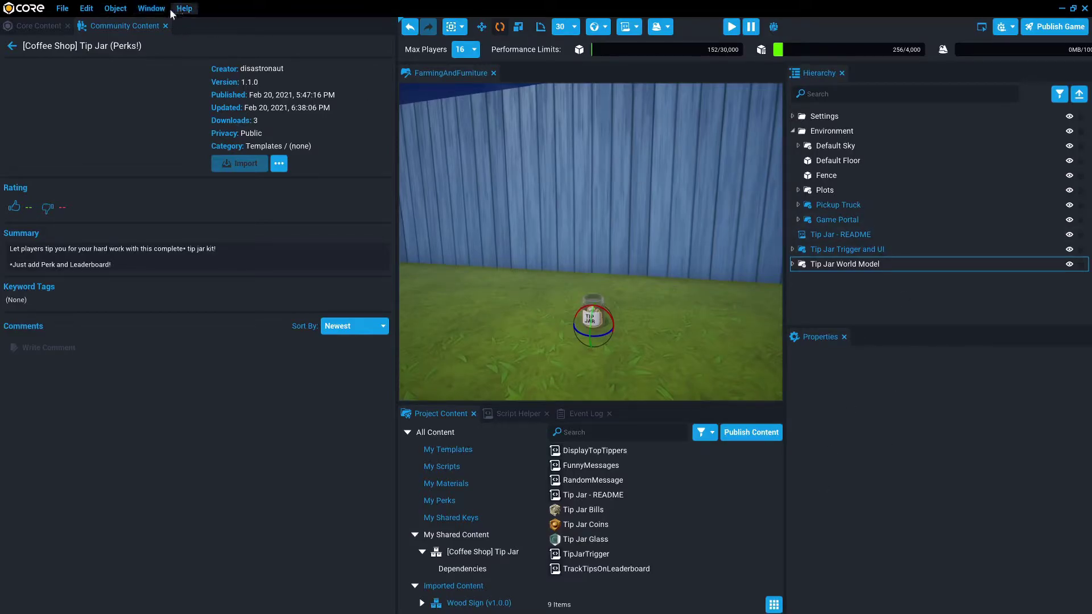
- Start a new perk in the Perks Manager, named FarmGameTip and with the Repeatable type
{"action": "left_click", "coordinate": [150, 8]}
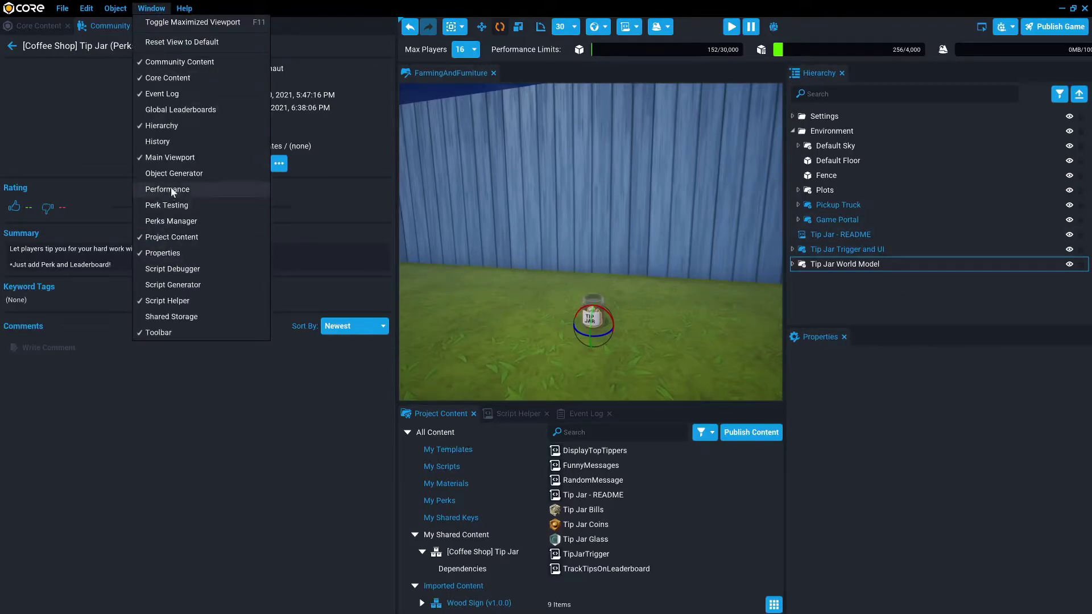
{"action": "left_click", "coordinate": [191, 221]}
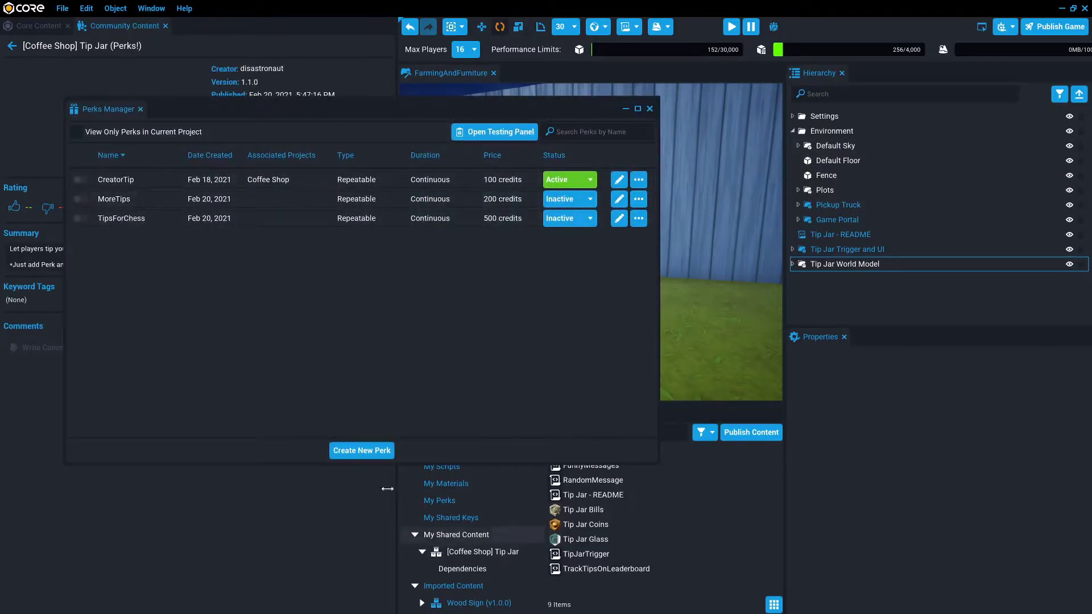
{"action": "left_click", "coordinate": [353, 452]}
{"action": "left_click", "coordinate": [364, 144]}
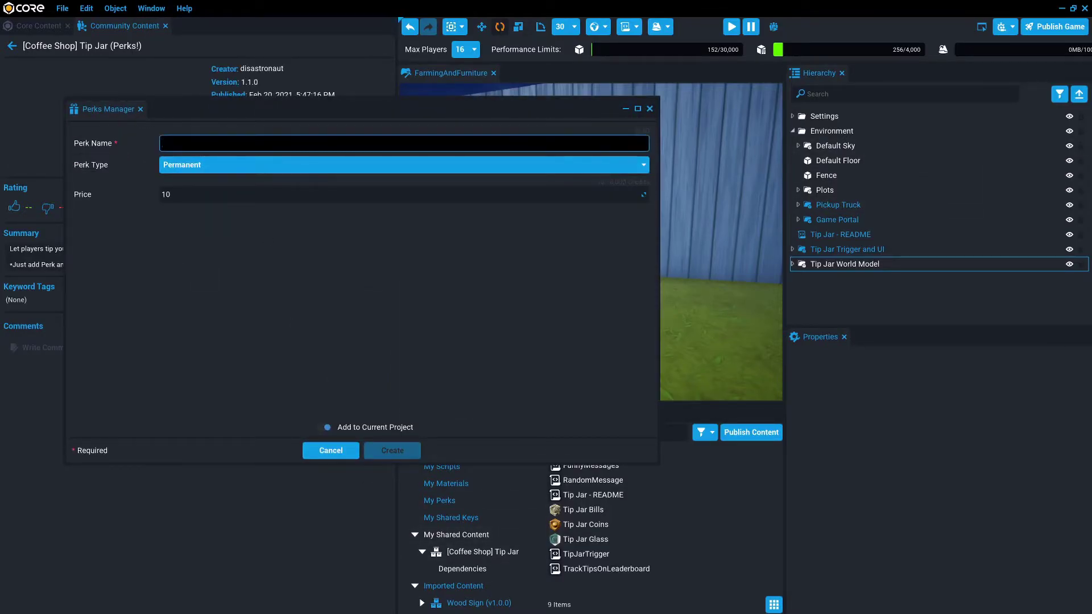
{"action": "type", "text": "Farm"}
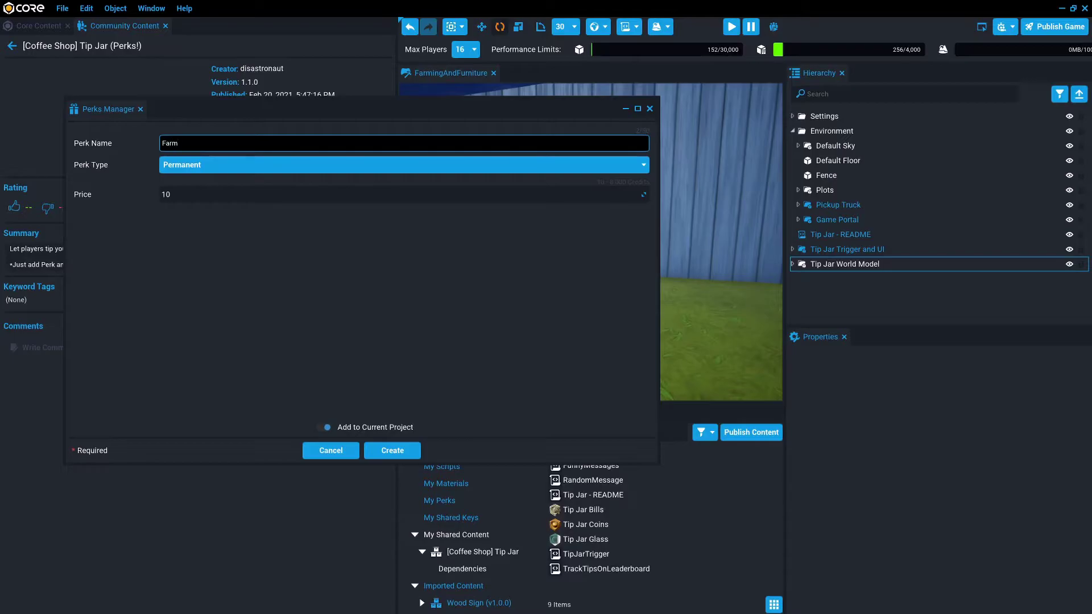
{"action": "type", "text": "GameTip"}
{"action": "left_click", "coordinate": [241, 162]}
{"action": "left_click", "coordinate": [195, 212]}
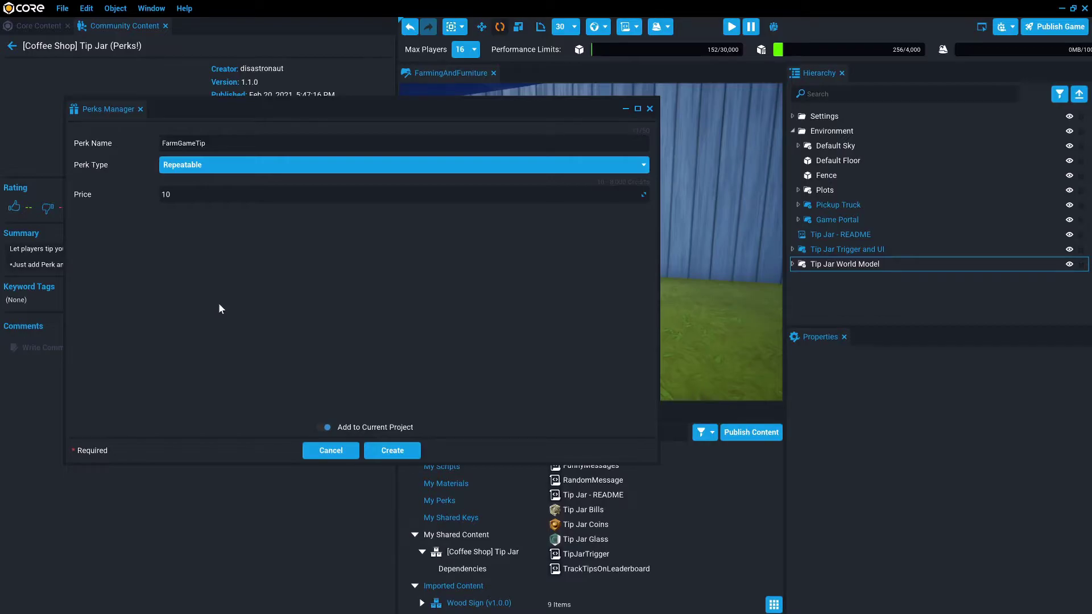
- Set the FarmGameTip perk's price to 400 and create the perk
{"action": "left_click", "coordinate": [220, 197]}
{"action": "left_click", "coordinate": [220, 196]}
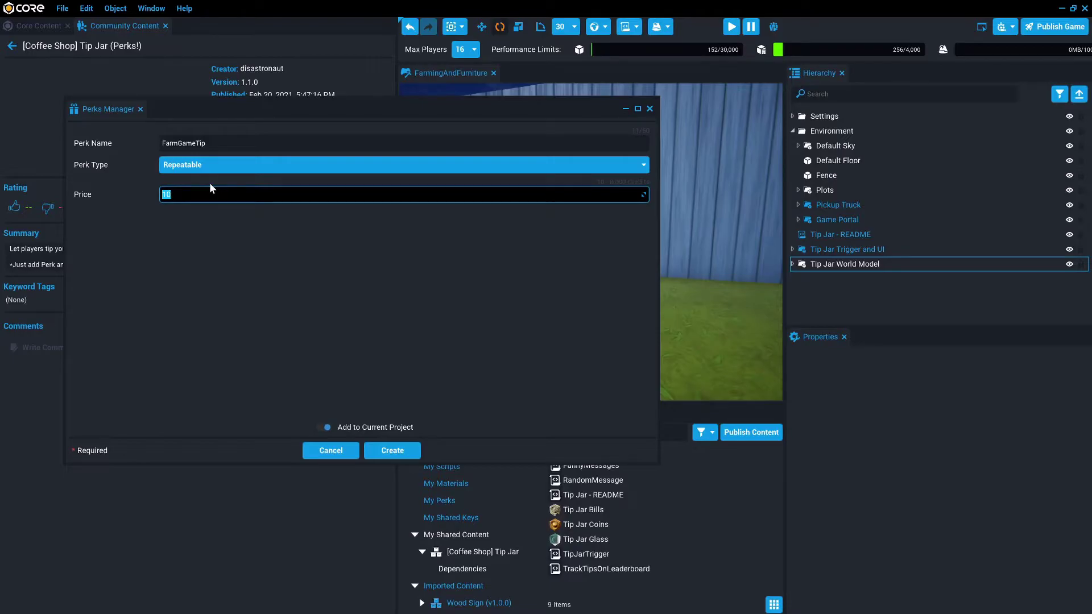
{"action": "type", "text": "15"}
{"action": "key", "text": "BackSpace"}
{"action": "key", "text": "BackSpace"}
{"action": "type", "text": "4.."}
{"action": "key", "text": "BackSpace"}
{"action": "key", "text": "BackSpace"}
{"action": "type", "text": "00"}
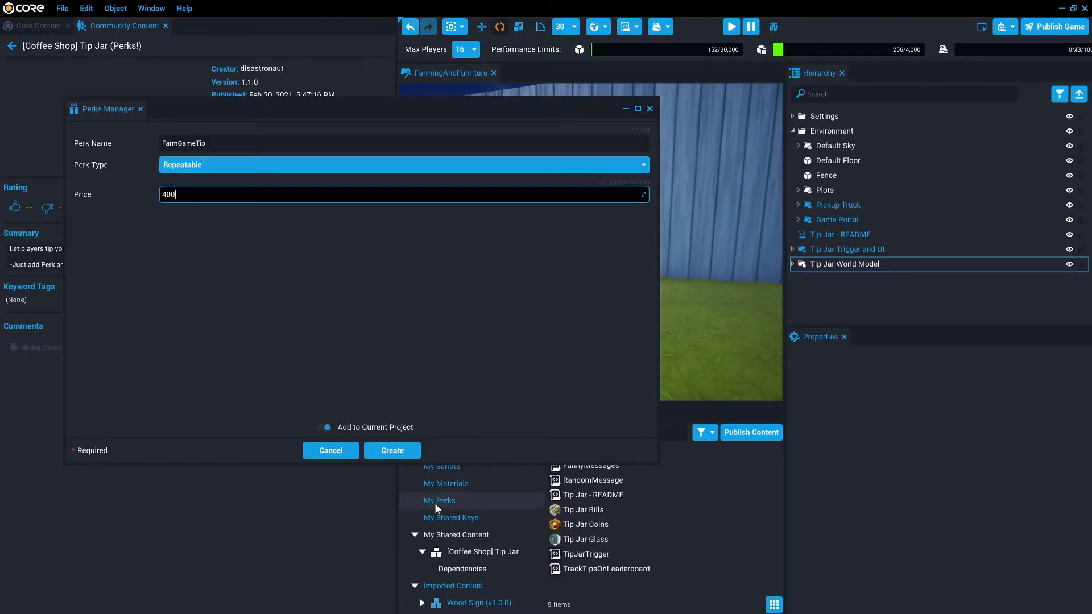
{"action": "left_click", "coordinate": [390, 454]}
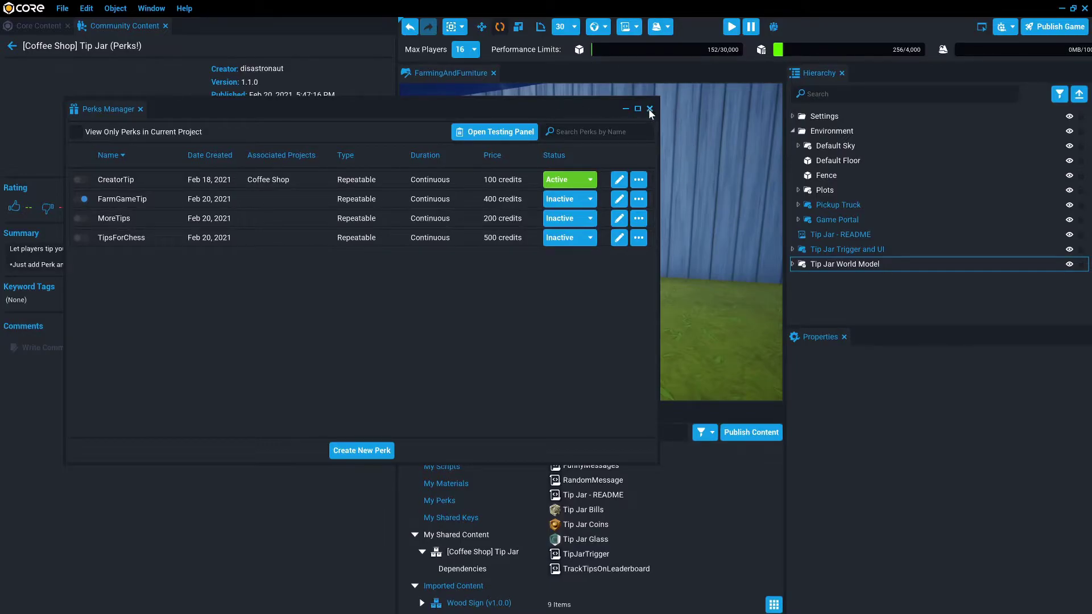
- Assign the FarmGameTip perk to the Perk property of Tip Jar Trigger and UI, and close the Perks Manager
{"action": "left_click", "coordinate": [850, 249]}
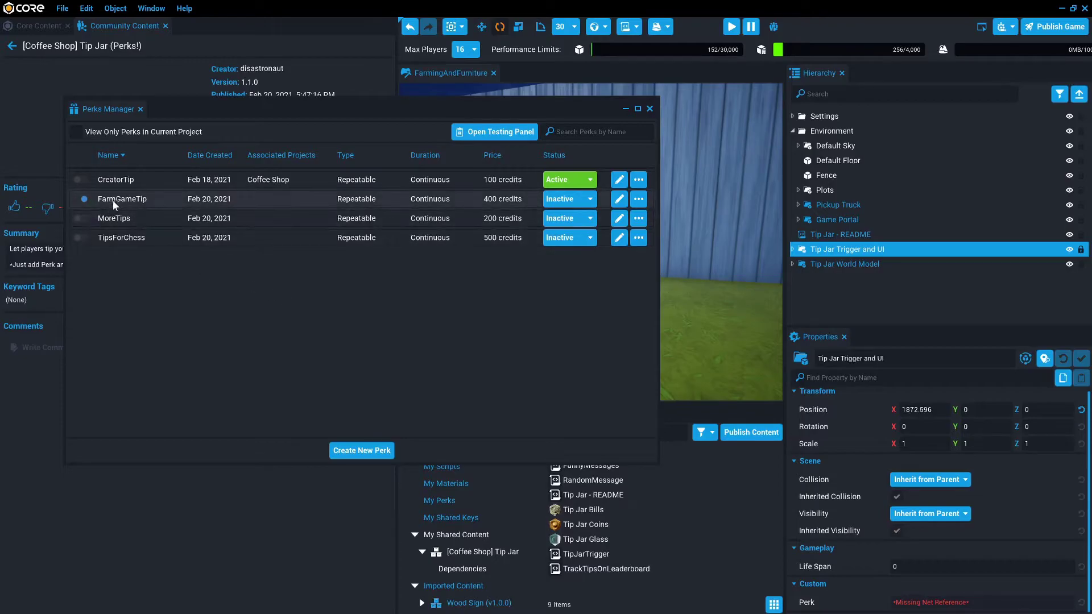
{"action": "left_click_drag", "start_coordinate": [183, 200], "coordinate": [955, 607]}
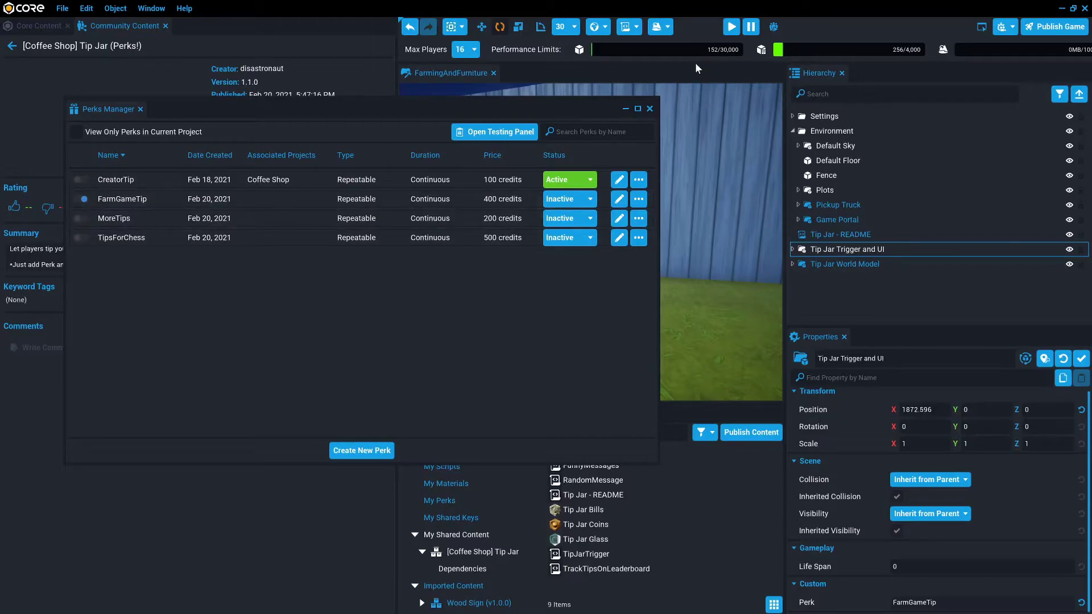
{"action": "left_click", "coordinate": [650, 108]}
- Test tipping in a local preview: open the tip window, buy the FarmGameTip perk, step away from the jar, and end the preview
{"action": "scroll", "coordinate": [715, 190], "scroll_direction": "down", "scroll_amount": 5}
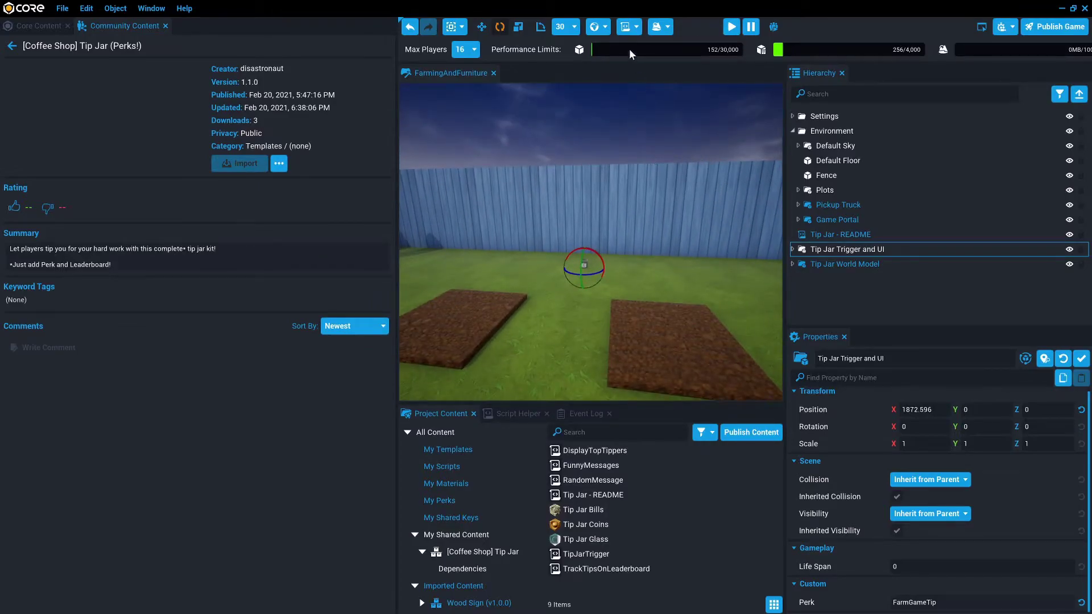
{"action": "left_click", "coordinate": [733, 33]}
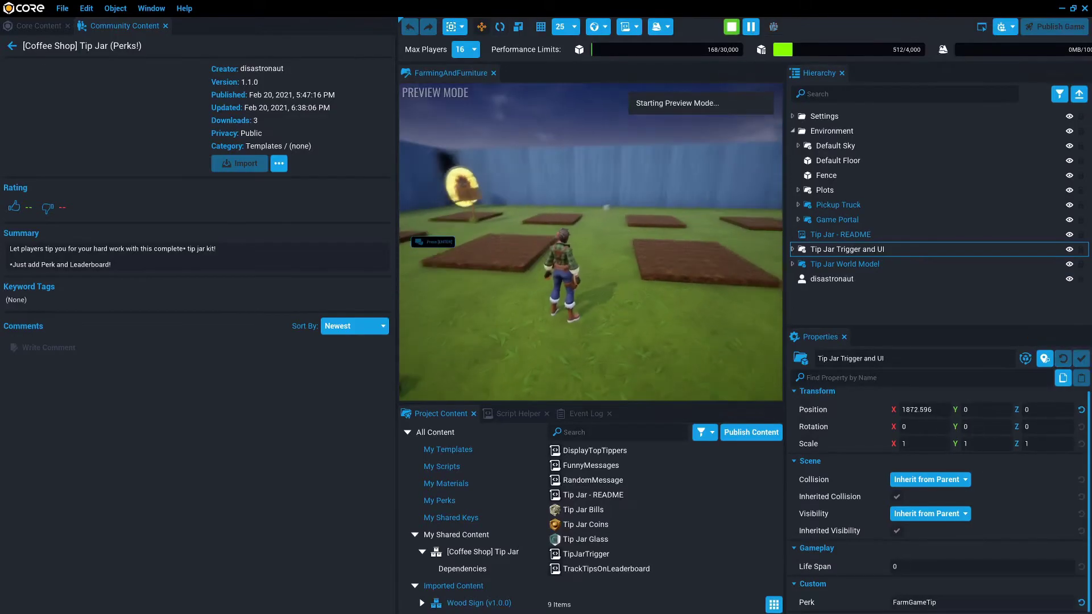
{"action": "key", "text": "w"}
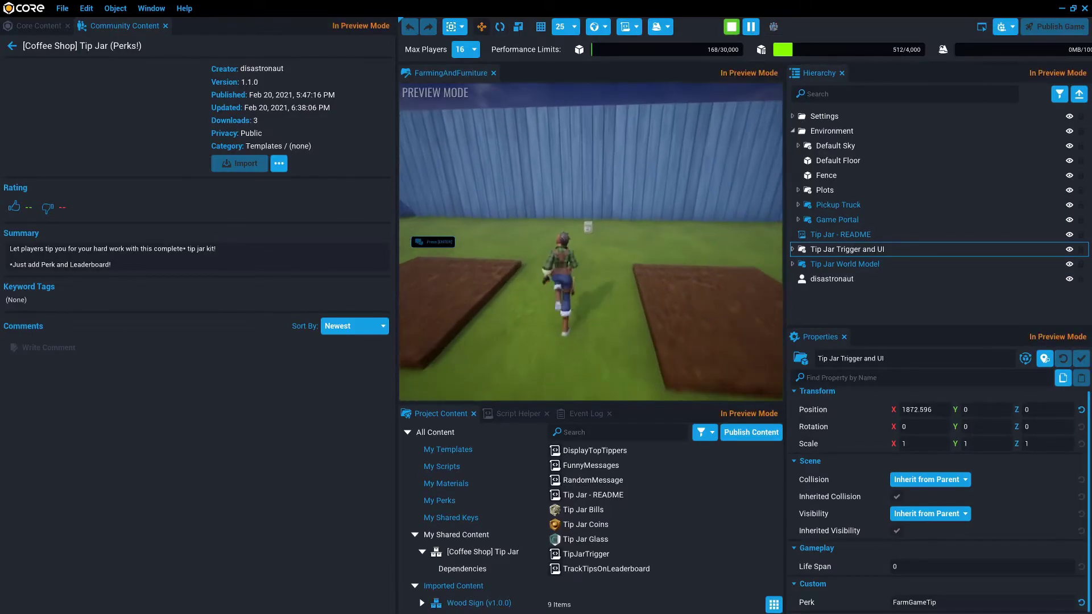
{"action": "key", "text": "f"}
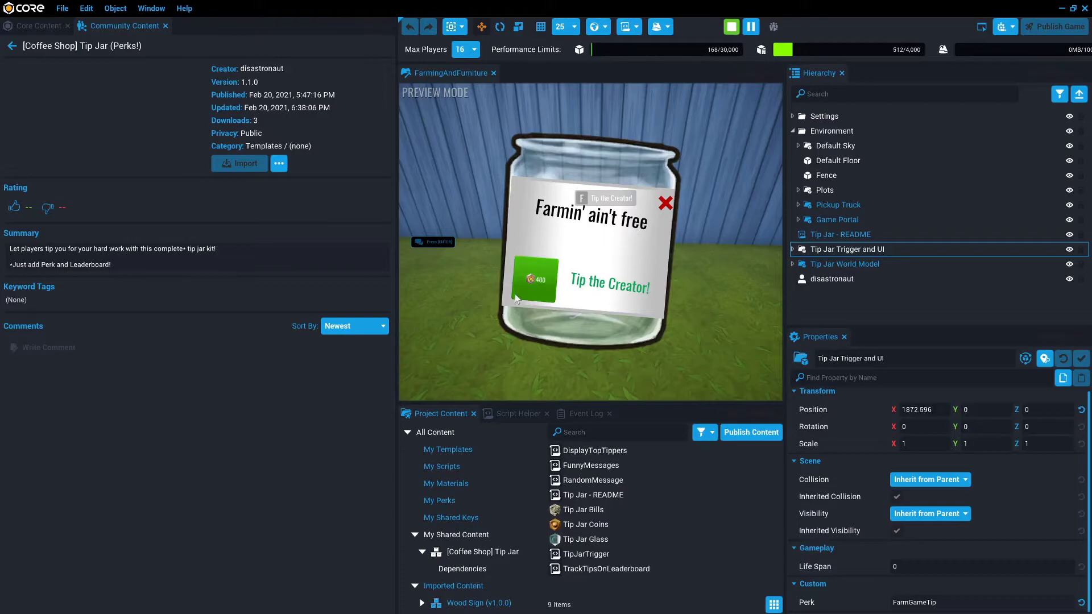
{"action": "left_click", "coordinate": [540, 300]}
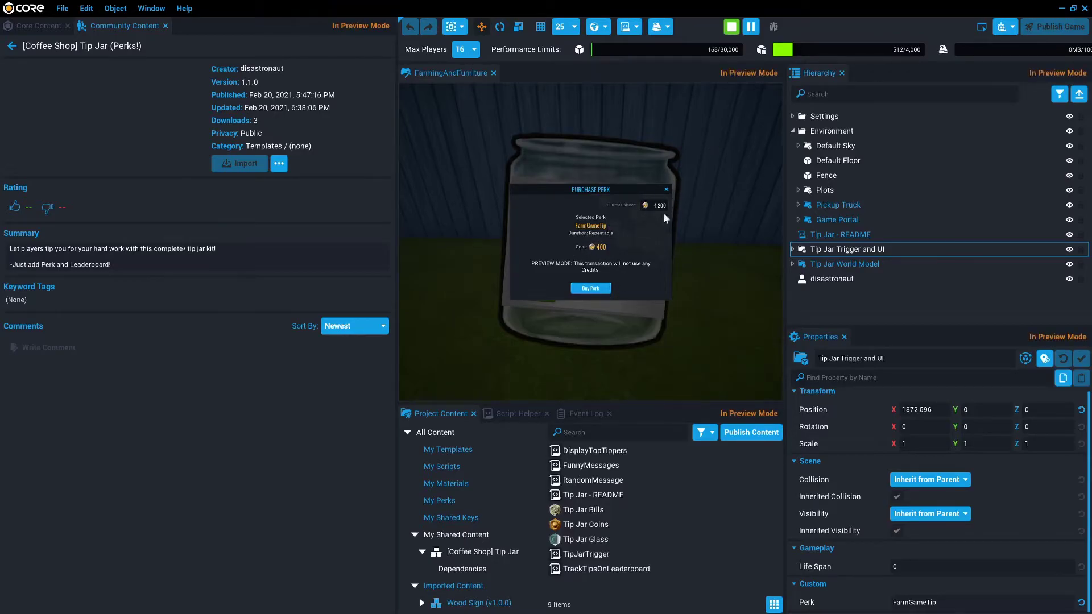
{"action": "left_click", "coordinate": [591, 289]}
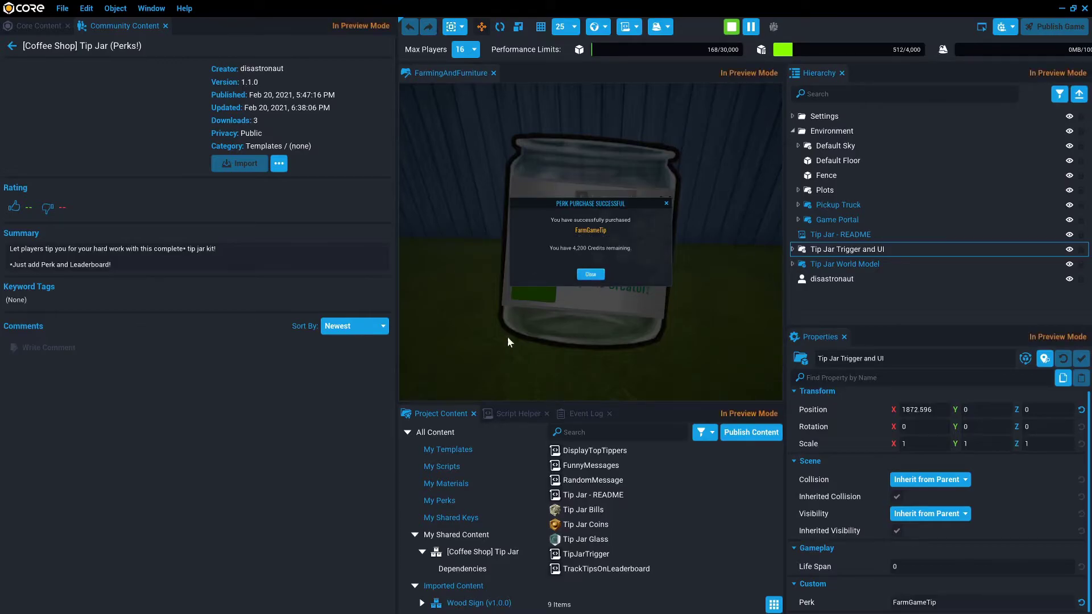
{"action": "left_click", "coordinate": [594, 277]}
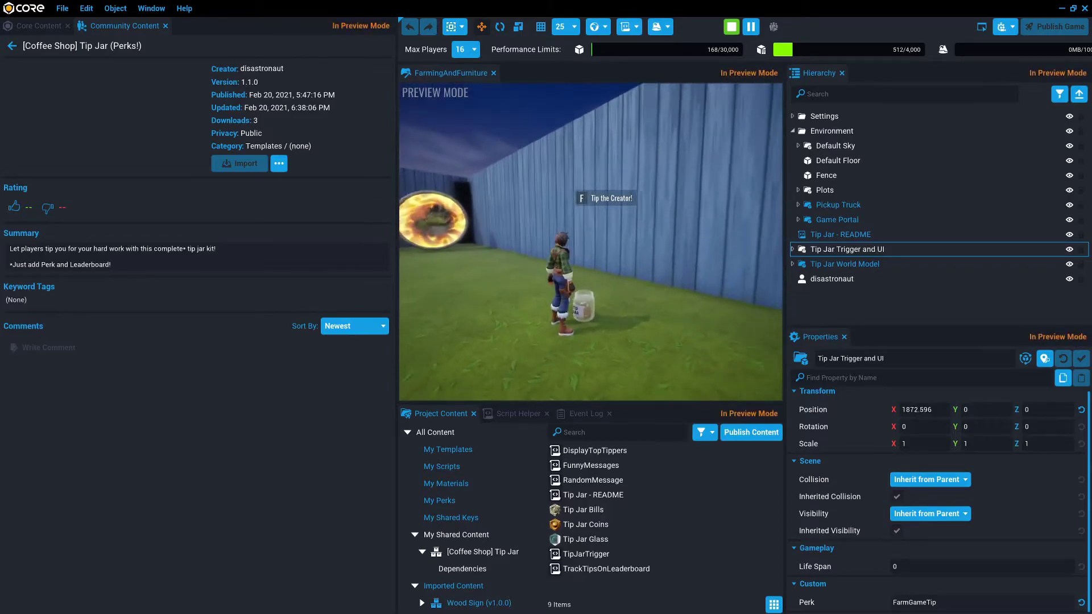
{"action": "key", "text": "s"}
{"action": "key", "text": "s"}
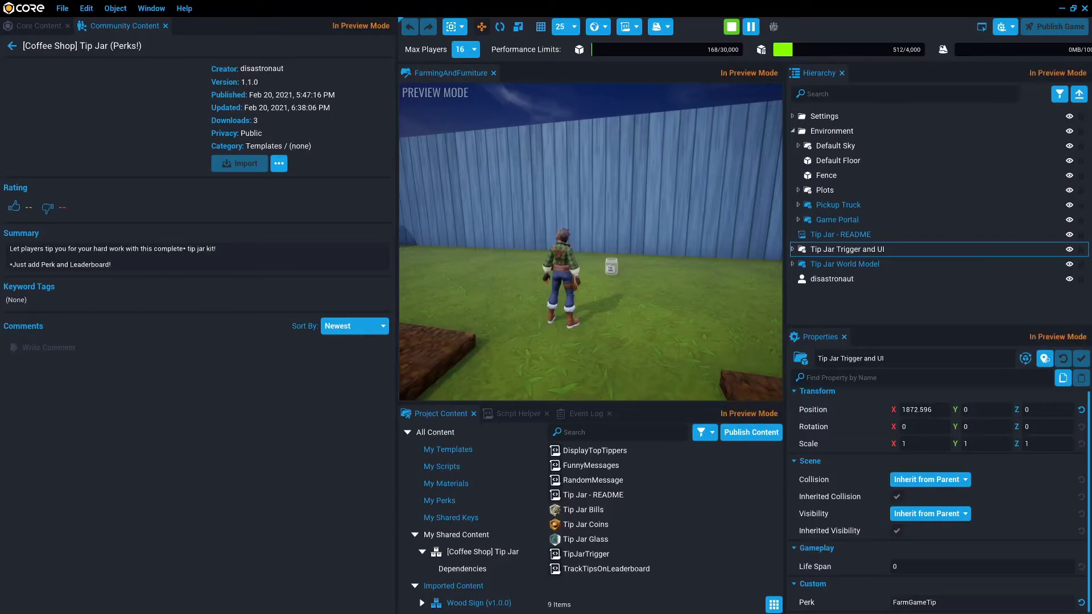
{"action": "key", "text": "Escape"}
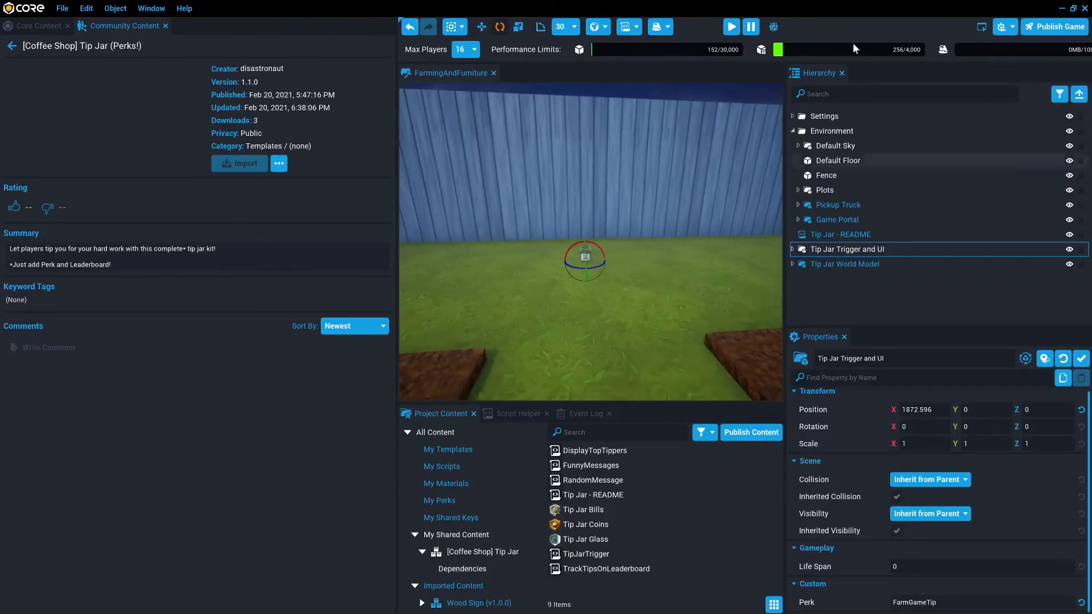
- Publish the FarmingAndFurniture game as unlisted with the summary "Community farm with tips" and dismiss the success dialog
{"action": "key", "text": "w"}
{"action": "right_click_drag", "start_coordinate": [659, 316], "coordinate": [591, 244]}
{"action": "key", "text": "w"}
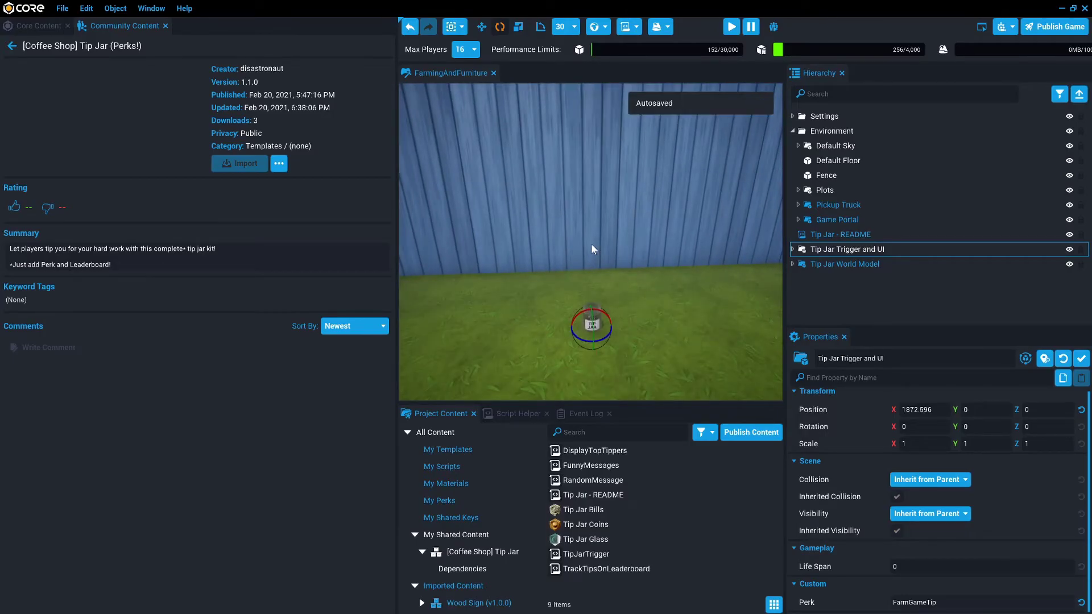
{"action": "left_click", "coordinate": [1055, 26]}
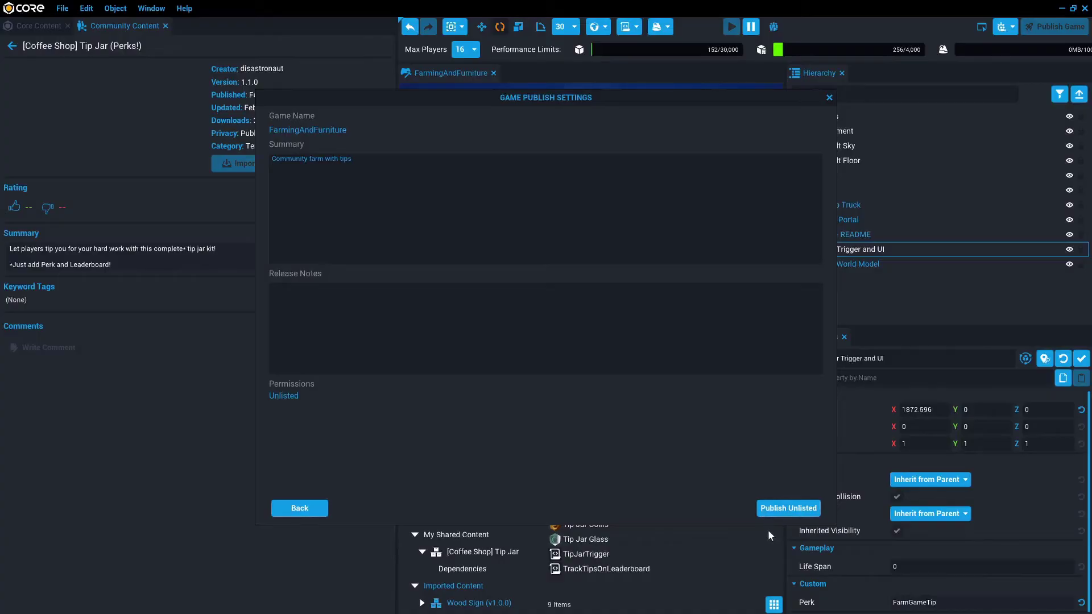
{"action": "left_click", "coordinate": [788, 509]}
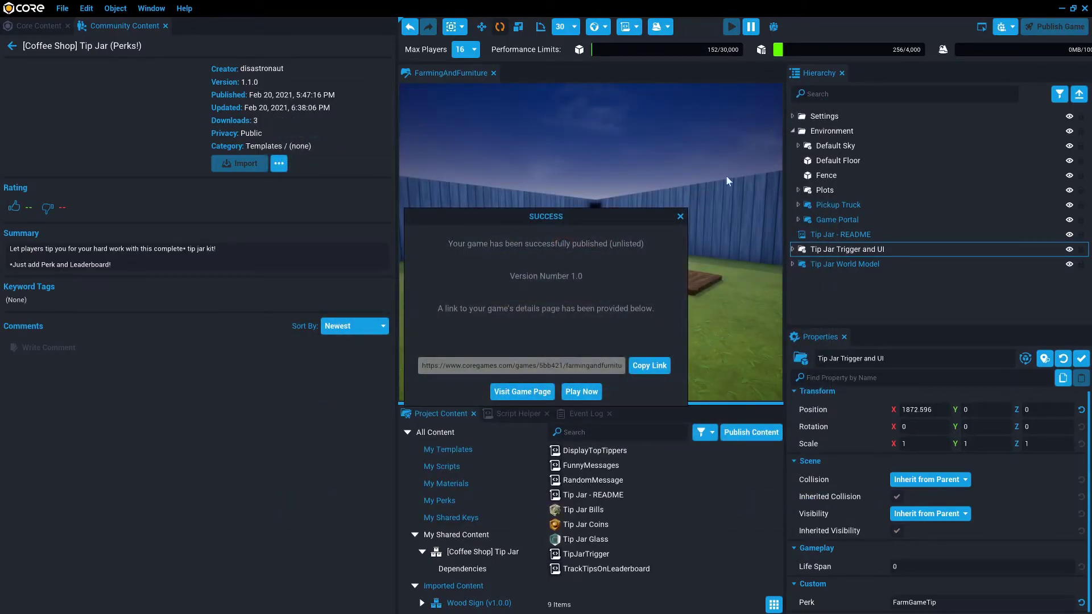
{"action": "left_click", "coordinate": [680, 216]}
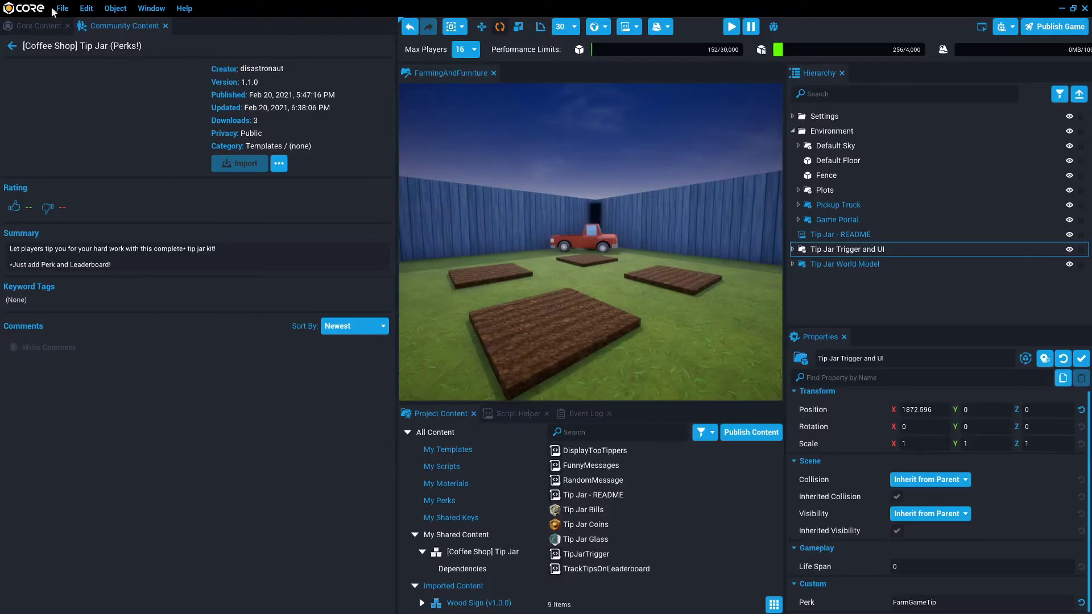
- Set the FarmGameTip perk's status to Active in the Perks Manager, confirm the activation, and close the manager
{"action": "left_click", "coordinate": [148, 8]}
{"action": "left_click", "coordinate": [166, 220]}
{"action": "left_click", "coordinate": [592, 200]}
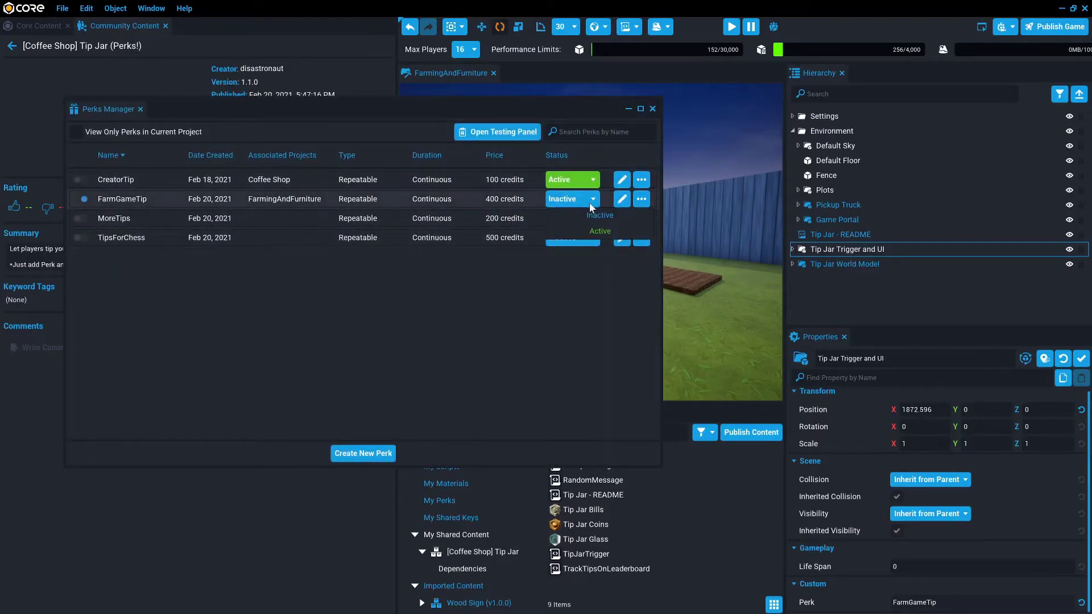
{"action": "left_click", "coordinate": [600, 231]}
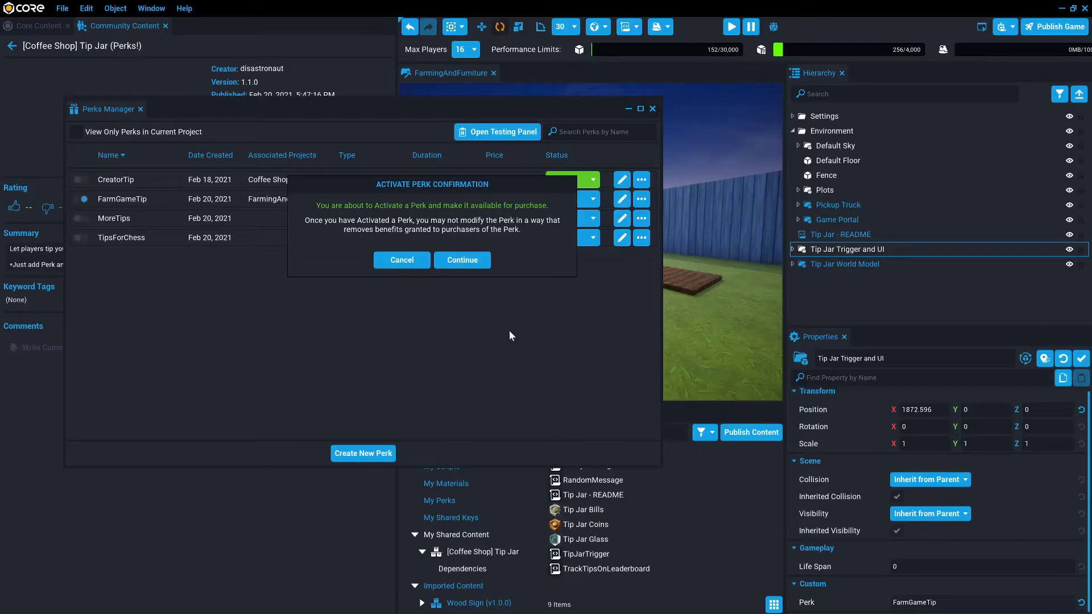
{"action": "left_click", "coordinate": [464, 261]}
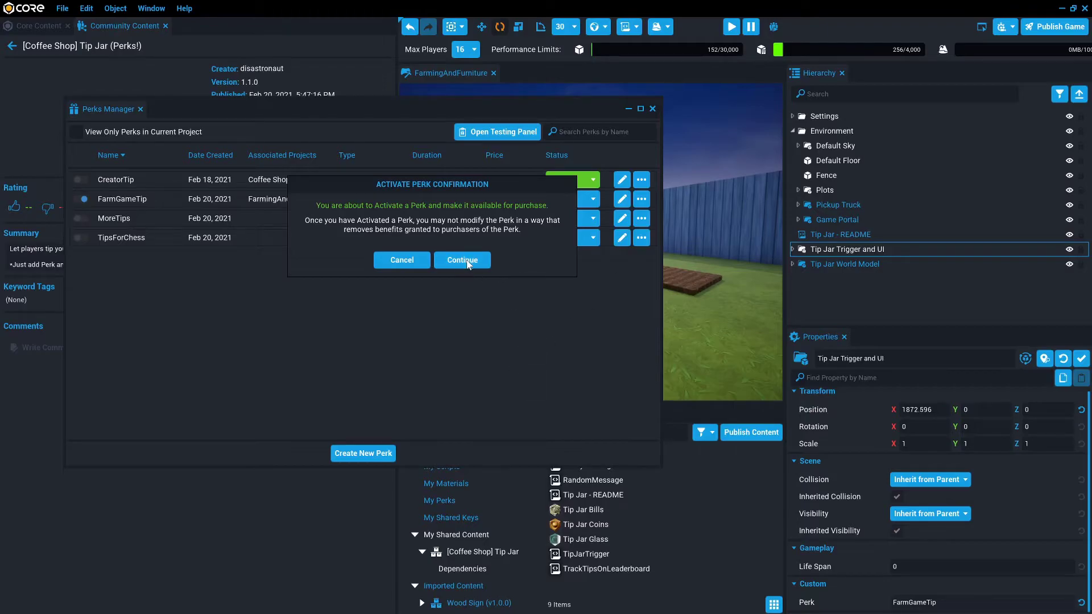
{"action": "left_click", "coordinate": [378, 455]}
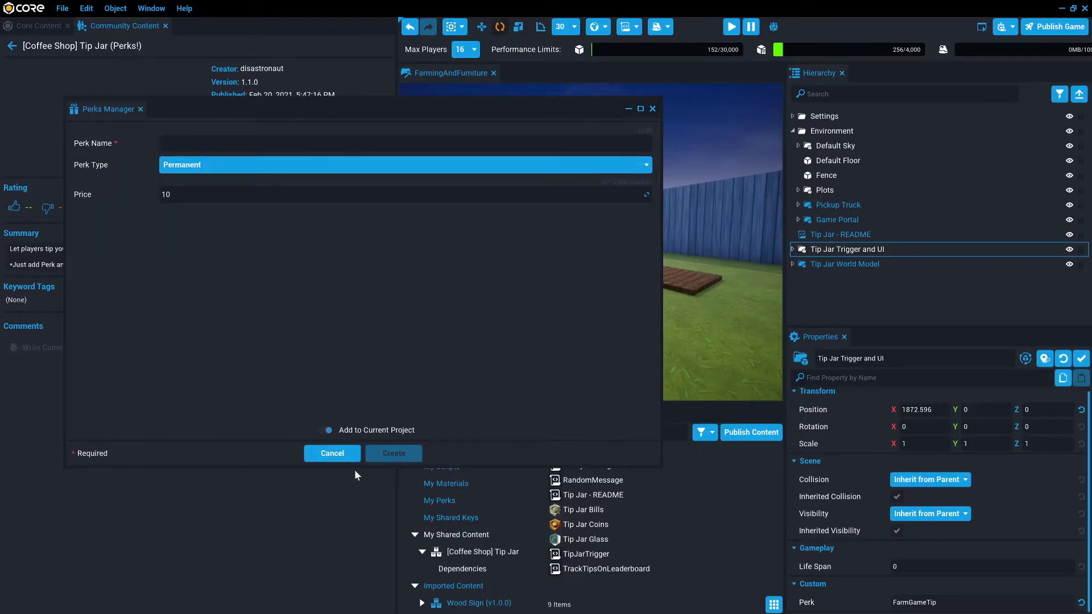
{"action": "left_click", "coordinate": [333, 454]}
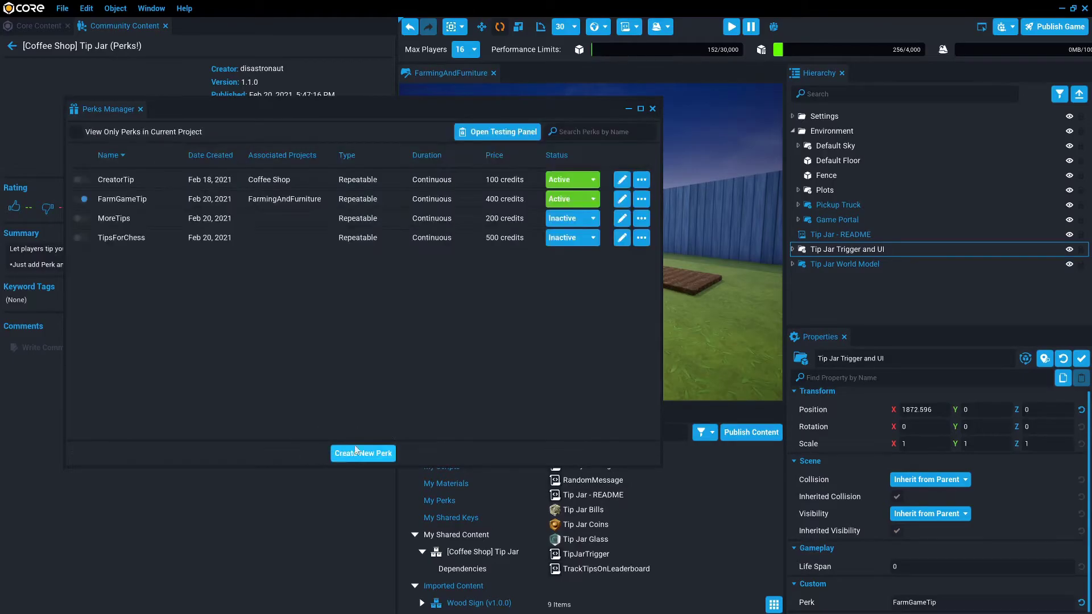
{"action": "left_click", "coordinate": [653, 109]}
- Look over the game's update settings, close them without updating, and inspect the tip jar in front of the fence
{"action": "left_click", "coordinate": [1059, 26]}
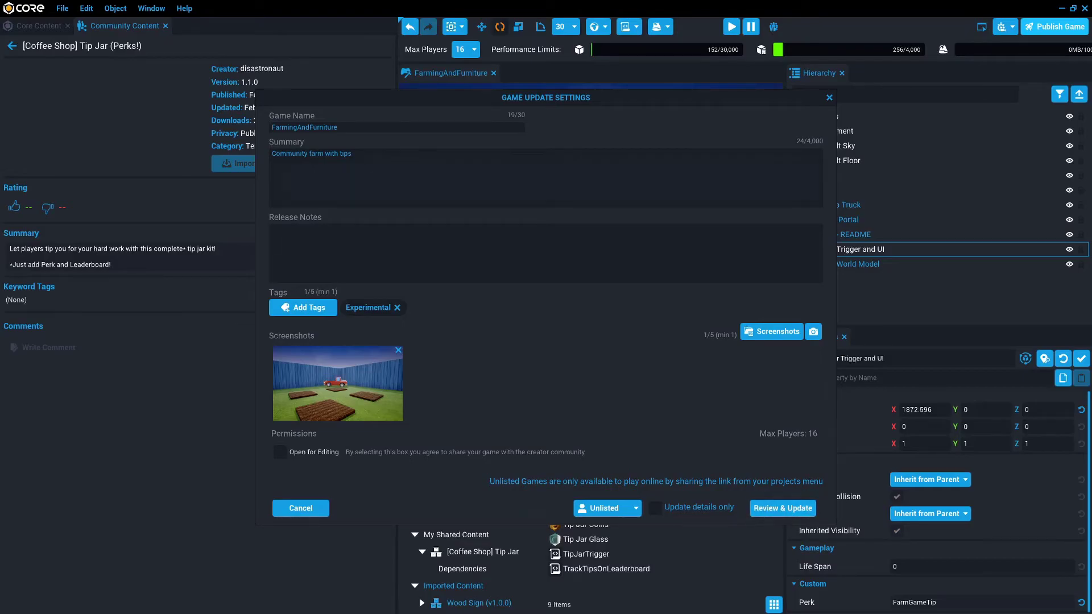
{"action": "left_click", "coordinate": [829, 99]}
{"action": "right_click_drag", "start_coordinate": [660, 213], "coordinate": [849, 213]}
{"action": "key", "text": "e"}
{"action": "key", "text": "w"}
{"action": "right_click_drag", "start_coordinate": [656, 277], "coordinate": [620, 318]}
{"action": "key", "text": "w"}
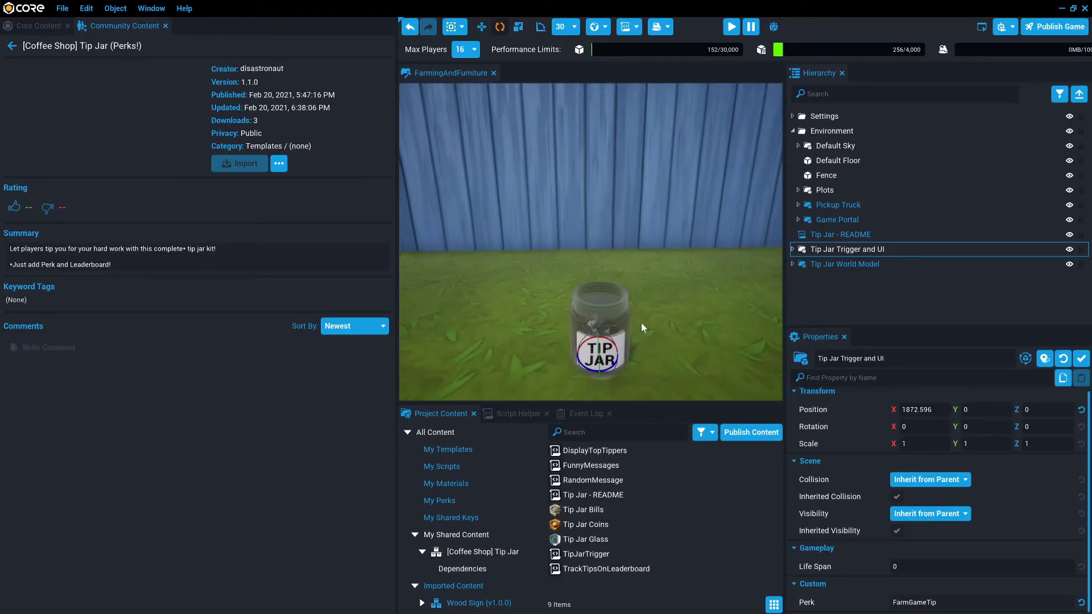
{"action": "scroll", "coordinate": [640, 322], "scroll_direction": "down", "scroll_amount": 5}
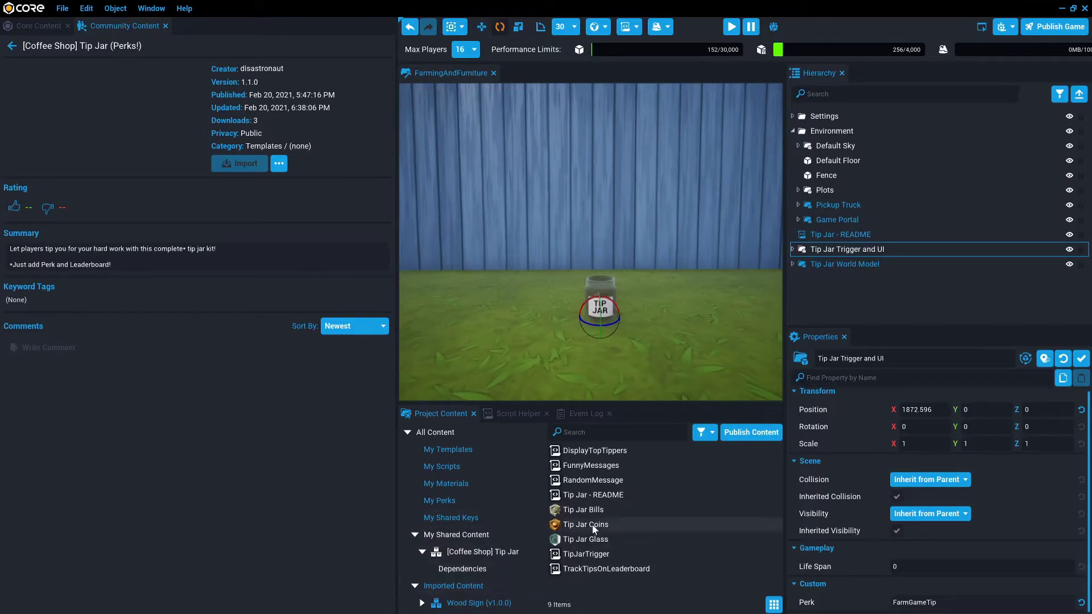
{"action": "right_click_drag", "start_coordinate": [610, 263], "coordinate": [617, 219]}
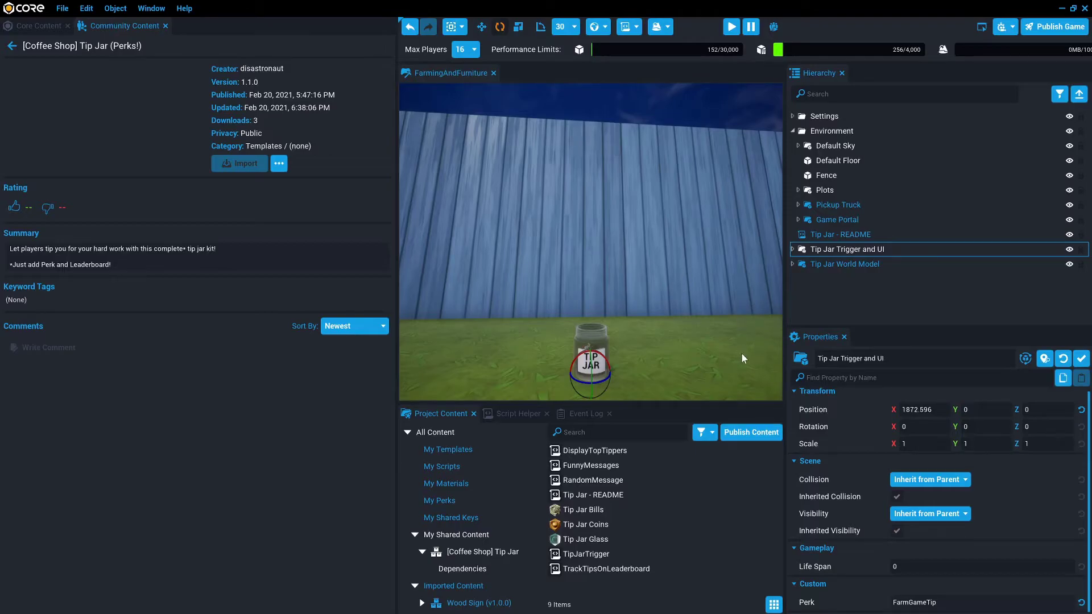
{"action": "right_click_drag", "start_coordinate": [741, 353], "coordinate": [657, 320]}
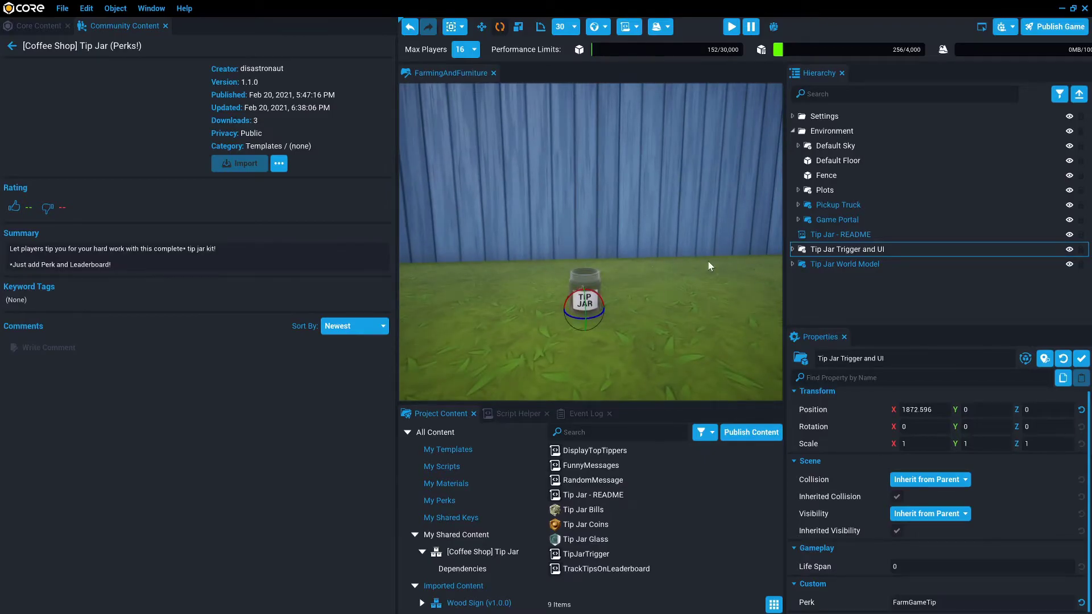
{"action": "scroll", "coordinate": [709, 261], "scroll_direction": "down", "scroll_amount": 1}
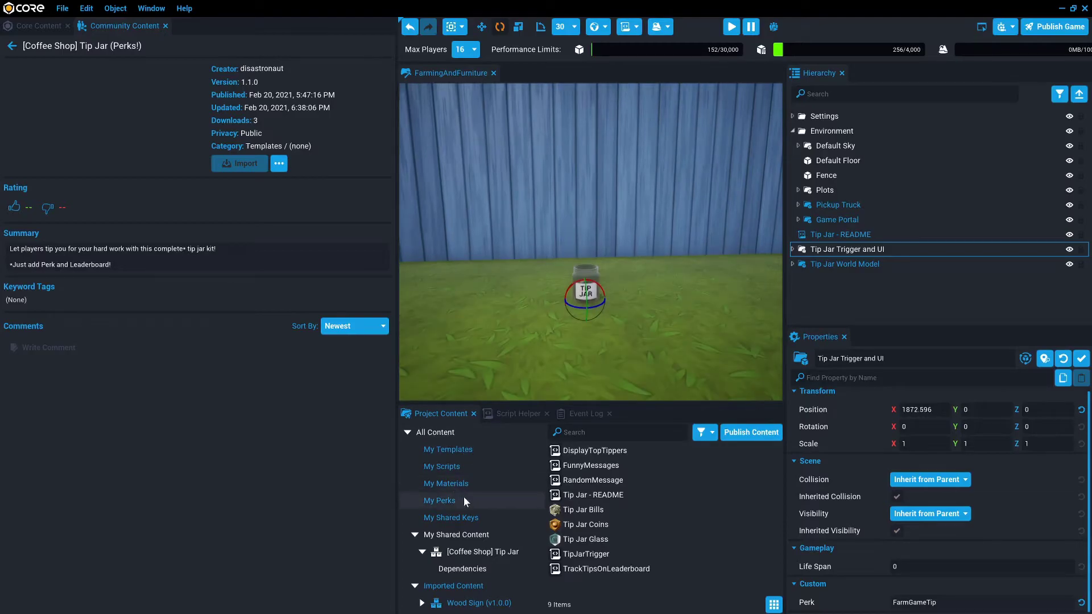
- Add the TrackTipsOnLeaderboard and Leaderboard Display templates from the [Coffee Shop] Tip Jar content to the scene hierarchy
{"action": "double_click", "coordinate": [496, 552]}
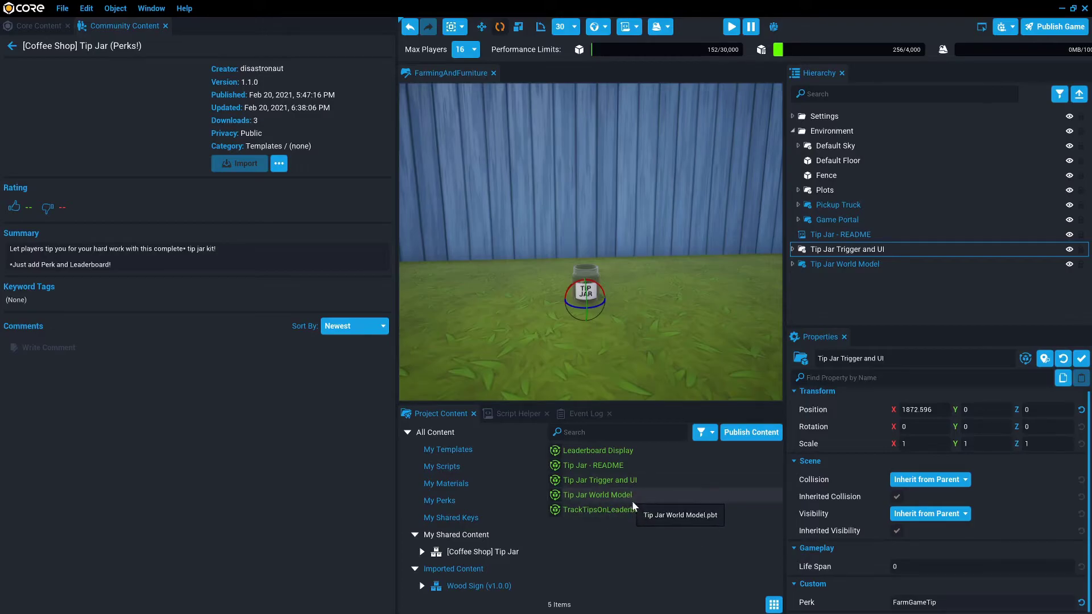
{"action": "left_click_drag", "start_coordinate": [607, 514], "coordinate": [840, 280]}
{"action": "left_click_drag", "start_coordinate": [616, 455], "coordinate": [828, 294]}
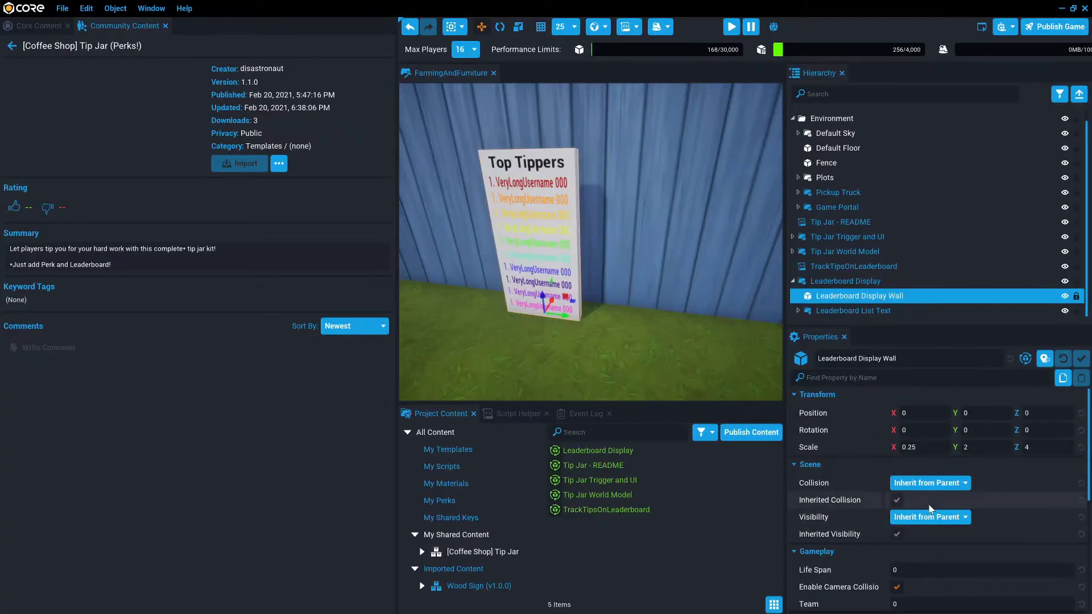
- Set the visibility of Leaderboard Display Wall to Force Off
{"action": "scroll", "coordinate": [931, 507], "scroll_direction": "down", "scroll_amount": 1}
{"action": "left_click", "coordinate": [929, 498]}
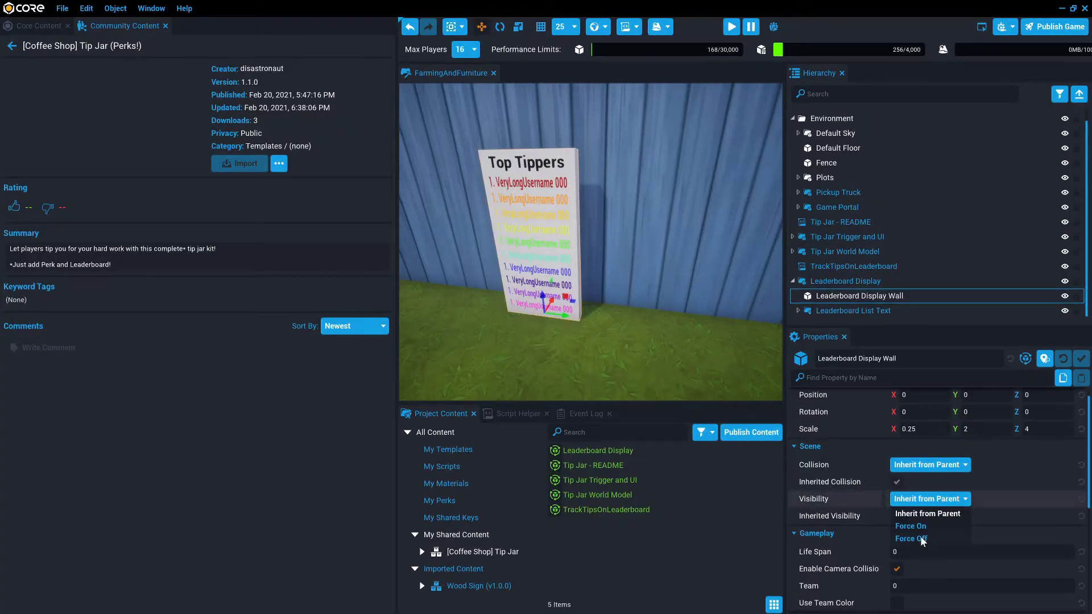
{"action": "left_click", "coordinate": [921, 538]}
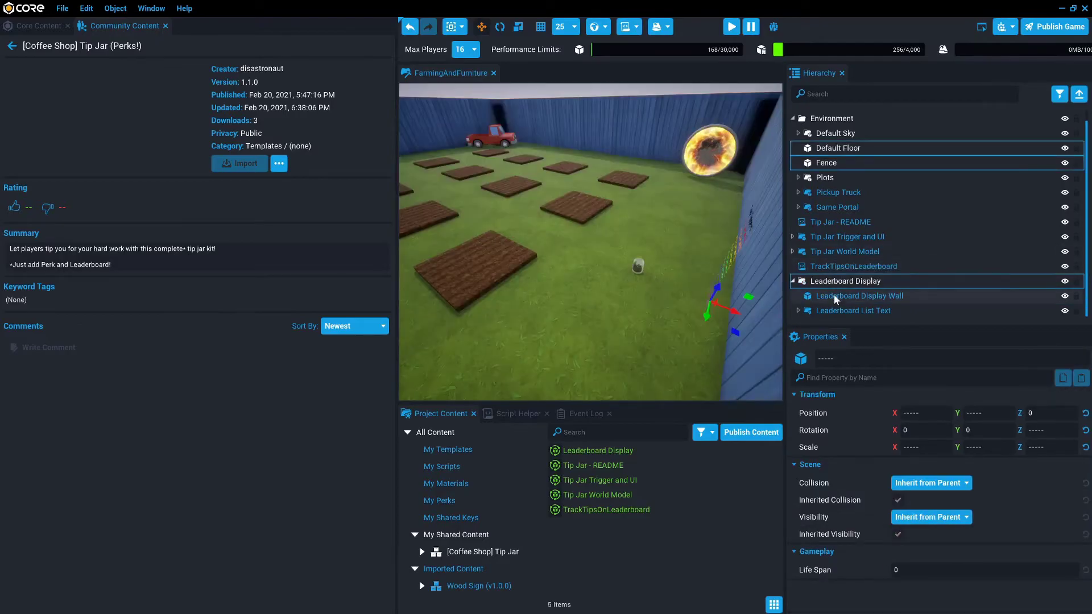
- Move Leaderboard Display against the fence behind the tip jar, to about X 2263, Y 27, Z 86
{"action": "left_click", "coordinate": [834, 276]}
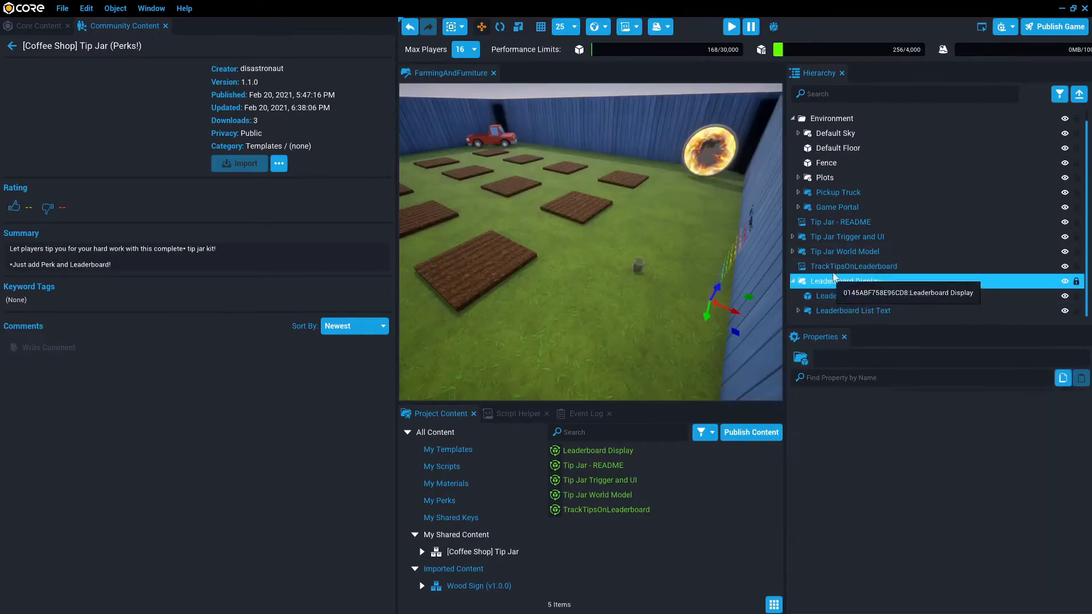
{"action": "left_click_drag", "start_coordinate": [737, 310], "coordinate": [760, 319]}
{"action": "right_click_drag", "start_coordinate": [671, 292], "coordinate": [739, 257]}
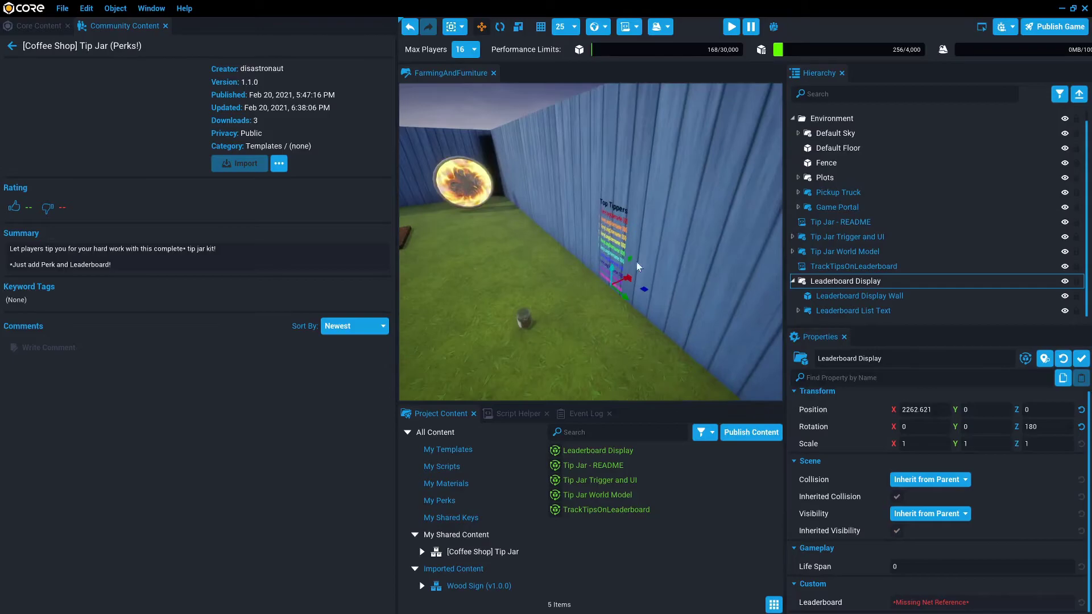
{"action": "right_click_drag", "start_coordinate": [637, 262], "coordinate": [933, 222]}
{"action": "right_click_drag", "start_coordinate": [494, 288], "coordinate": [487, 193]}
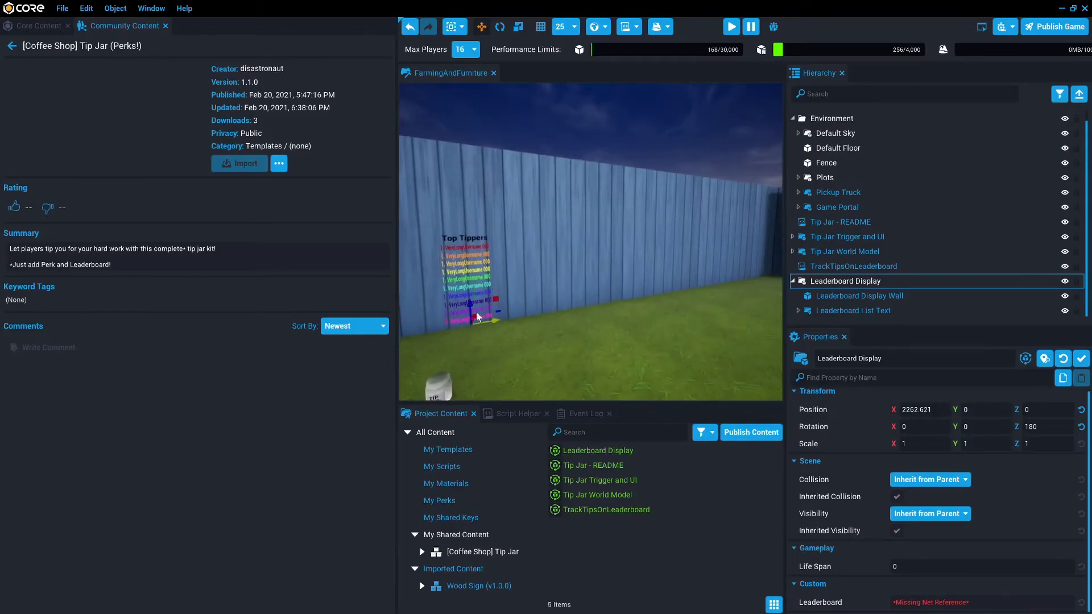
{"action": "left_click_drag", "start_coordinate": [472, 311], "coordinate": [470, 289]}
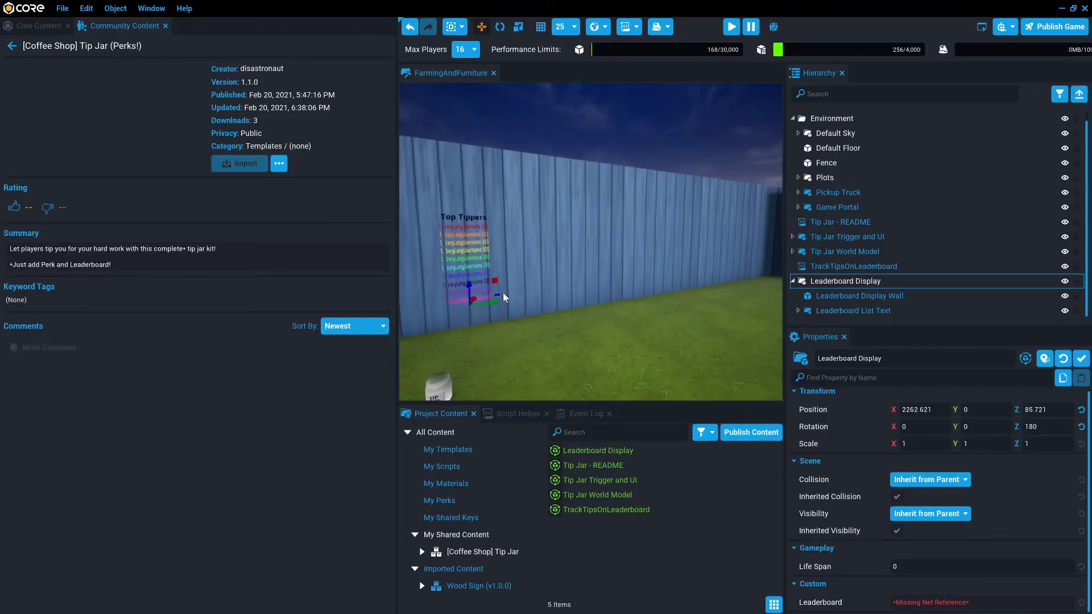
{"action": "right_click_drag", "start_coordinate": [504, 293], "coordinate": [495, 295]}
{"action": "left_click_drag", "start_coordinate": [469, 295], "coordinate": [475, 295]}
{"action": "scroll", "coordinate": [521, 279], "scroll_direction": "down", "scroll_amount": 3}
{"action": "right_click_drag", "start_coordinate": [531, 284], "coordinate": [575, 275]}
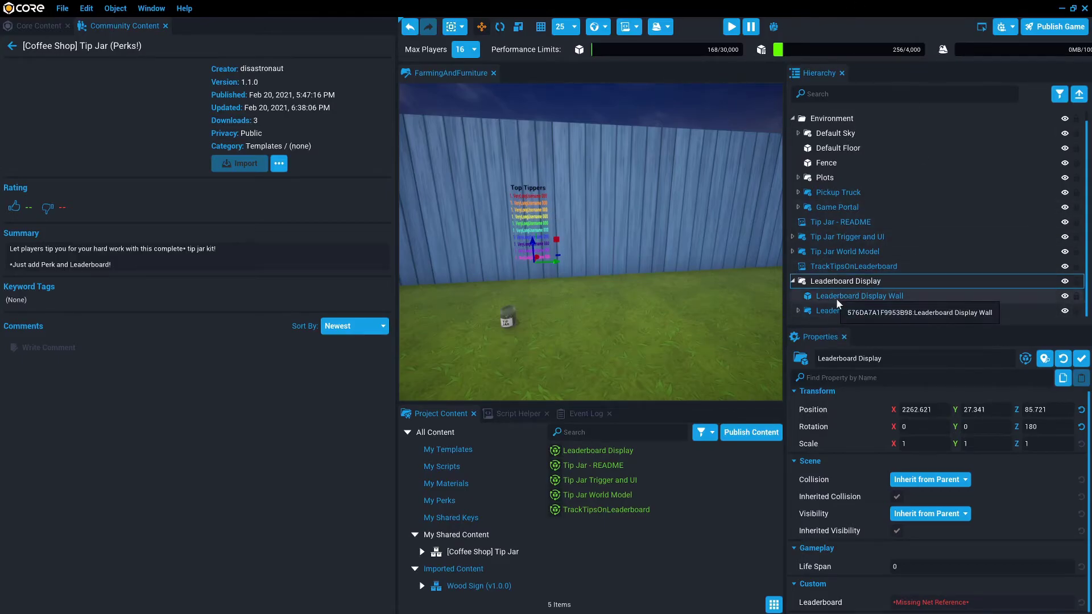
- Select TrackTipsOnLeaderboard and create a global leaderboard named TopTippers with Higher Is Better sorting and 10 rank entries
{"action": "left_click", "coordinate": [793, 282]}
{"action": "left_click", "coordinate": [822, 278]}
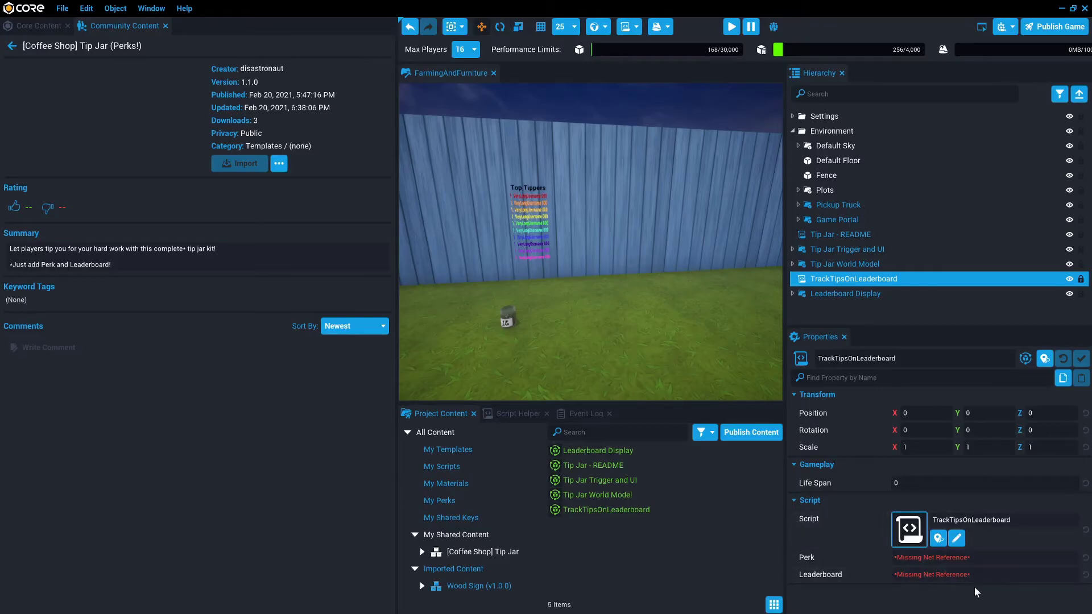
{"action": "left_click", "coordinate": [151, 8]}
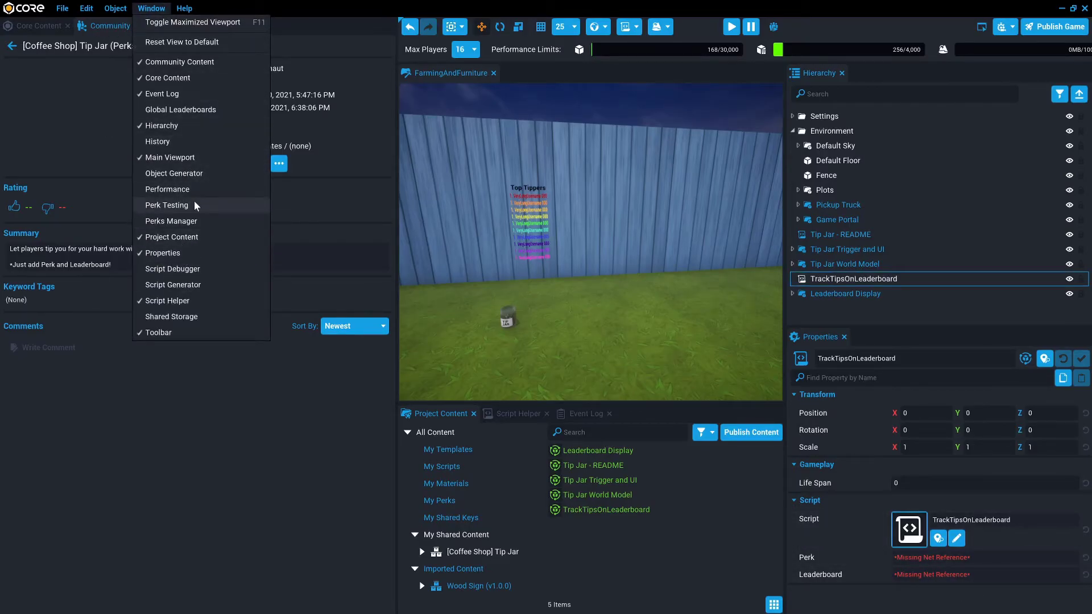
{"action": "left_click", "coordinate": [181, 110]}
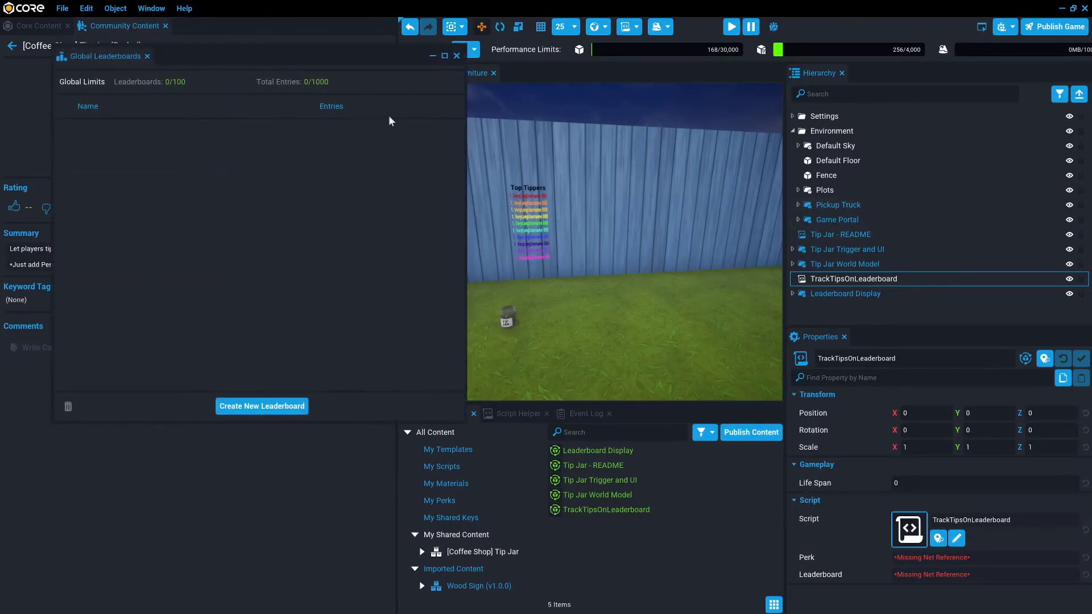
{"action": "left_click", "coordinate": [261, 406]}
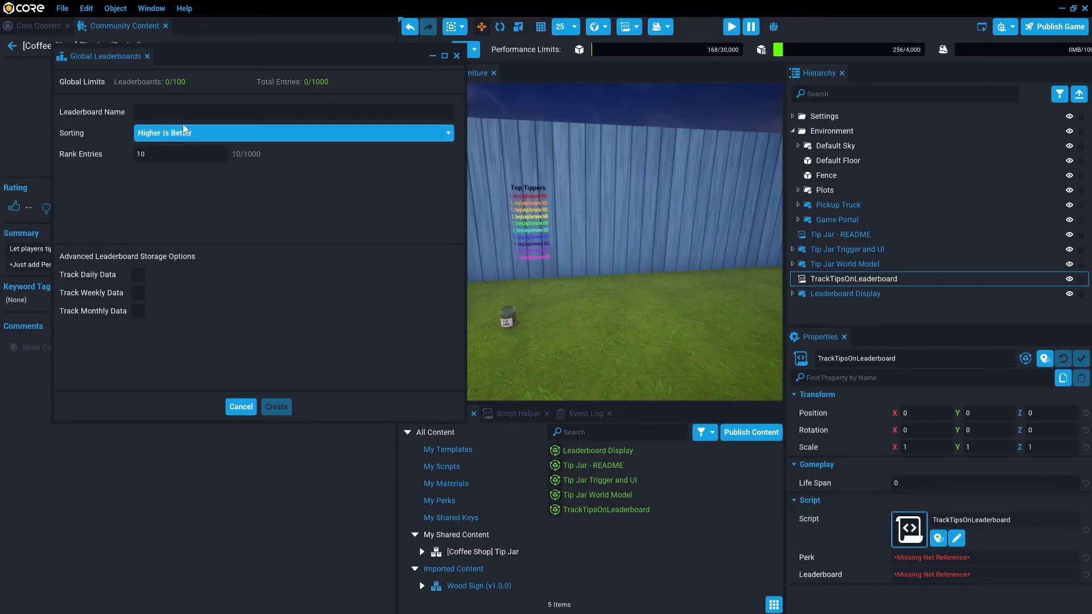
{"action": "left_click", "coordinate": [201, 112]}
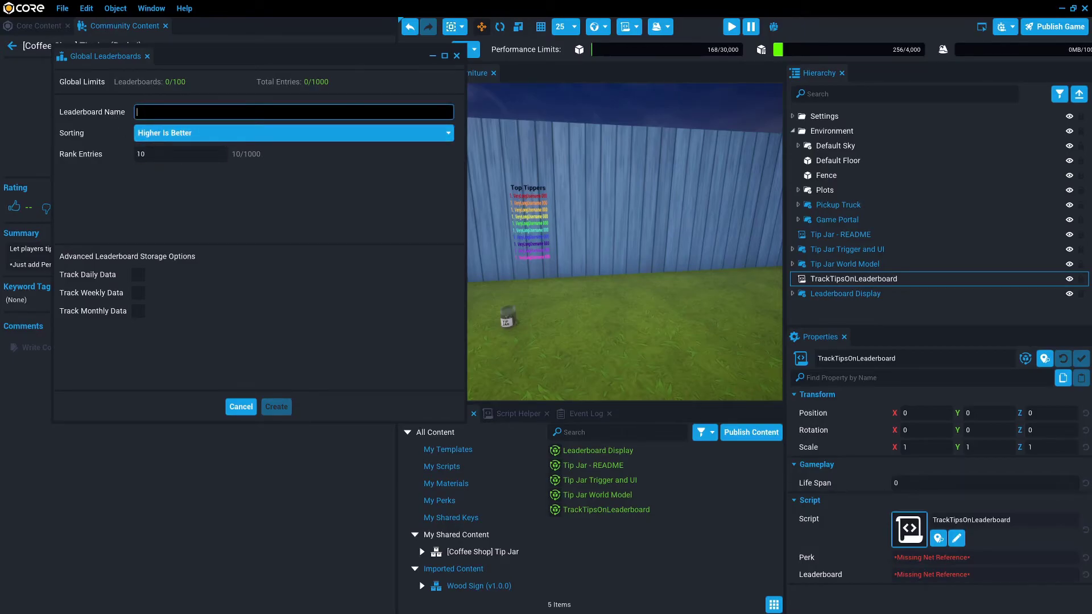
{"action": "type", "text": "TopTippers"}
{"action": "key", "text": "ctrl+a"}
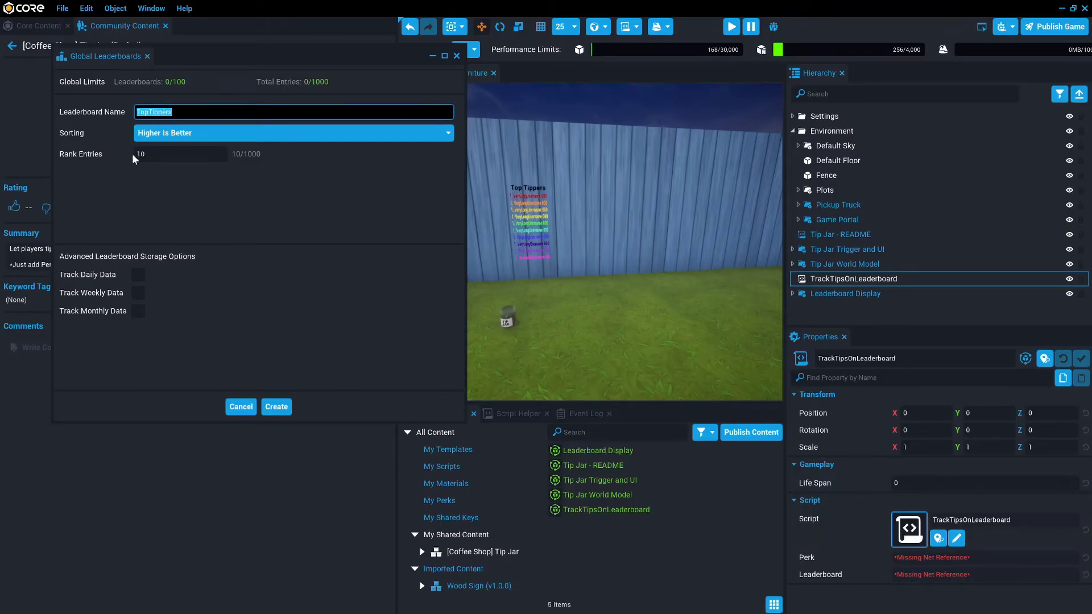
{"action": "left_click", "coordinate": [277, 406]}
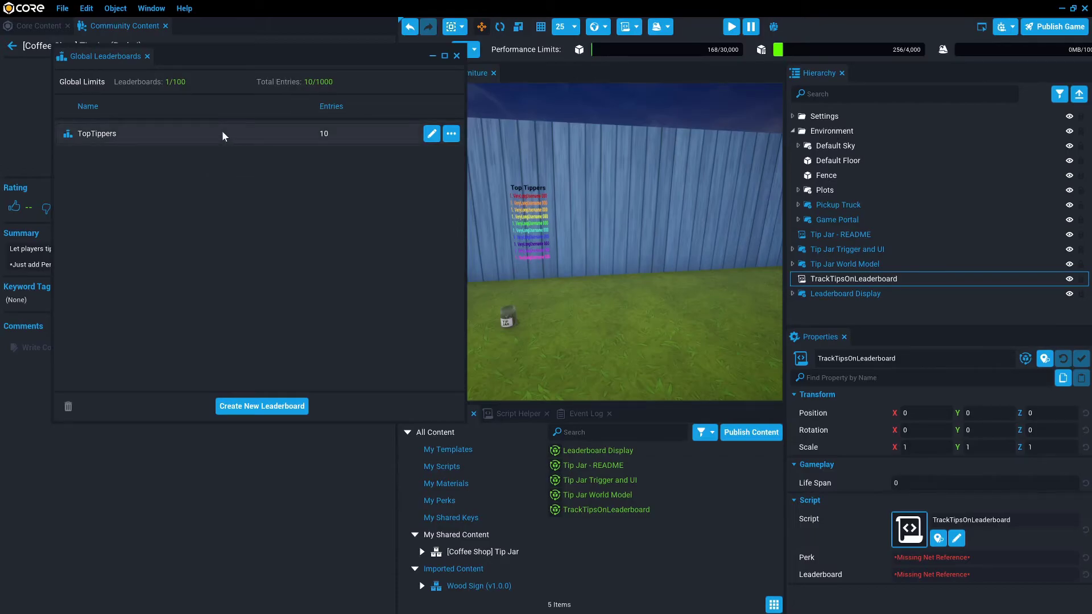
- Assign the TopTippers leaderboard and the FarmGameTip perk to the matching properties of TrackTipsOnLeaderboard
{"action": "left_click_drag", "start_coordinate": [224, 136], "coordinate": [910, 575]}
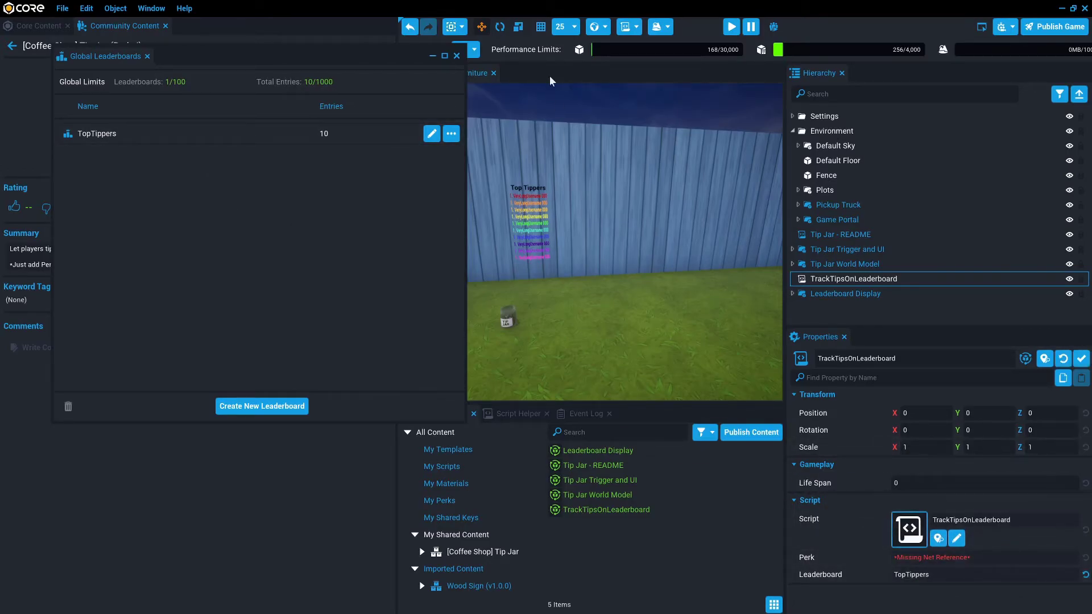
{"action": "left_click", "coordinate": [457, 55]}
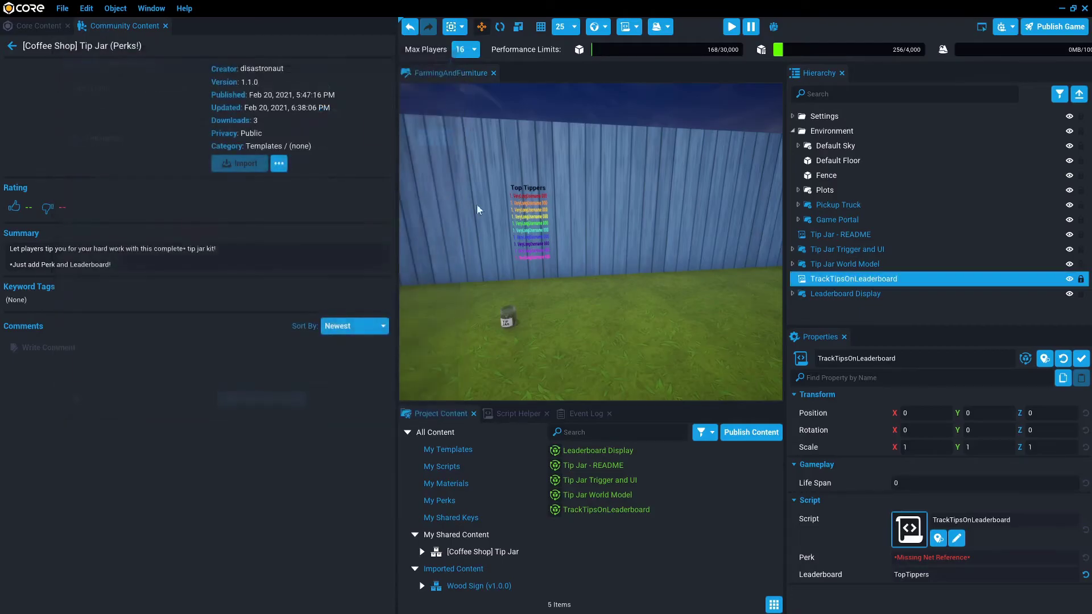
{"action": "left_click", "coordinate": [451, 503]}
{"action": "left_click_drag", "start_coordinate": [589, 451], "coordinate": [924, 554]}
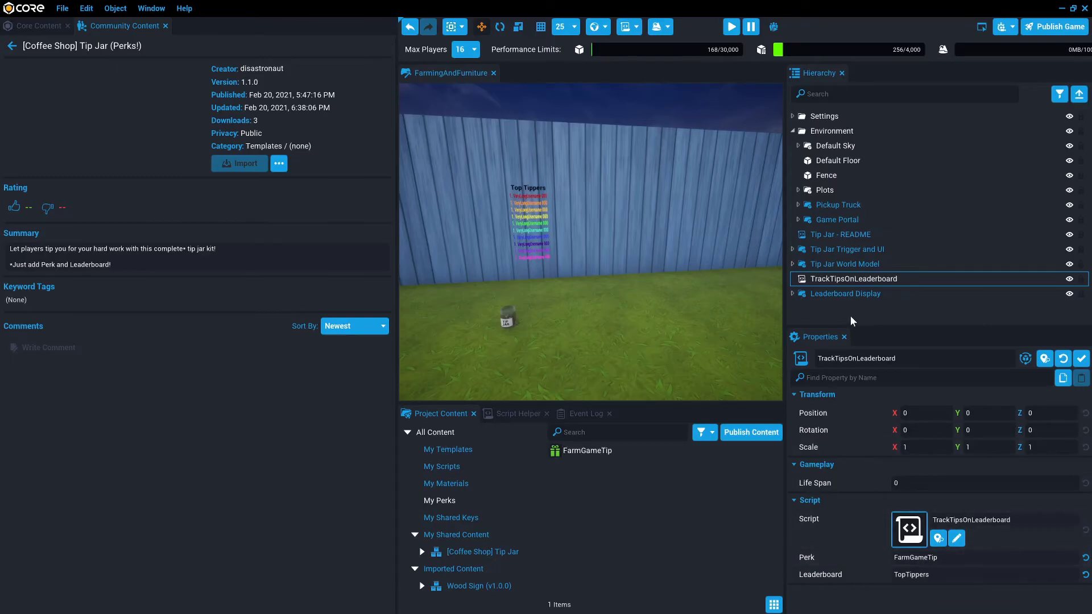
{"action": "left_click", "coordinate": [116, 8]}
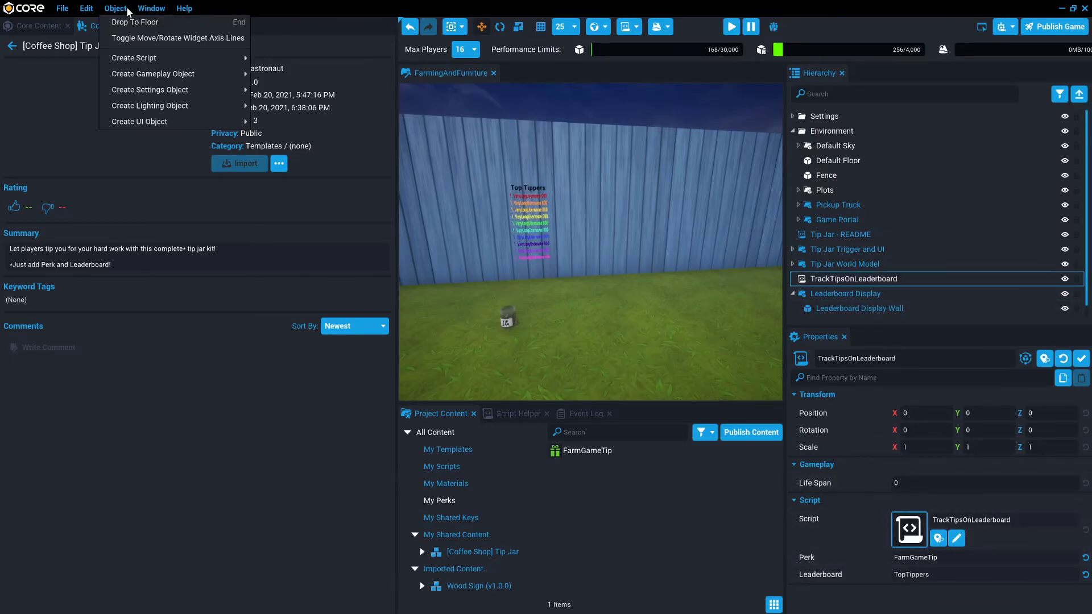
- Assign the TopTippers global leaderboard to the Leaderboard property of Leaderboard Display
{"action": "mouse_move", "coordinate": [151, 8]}
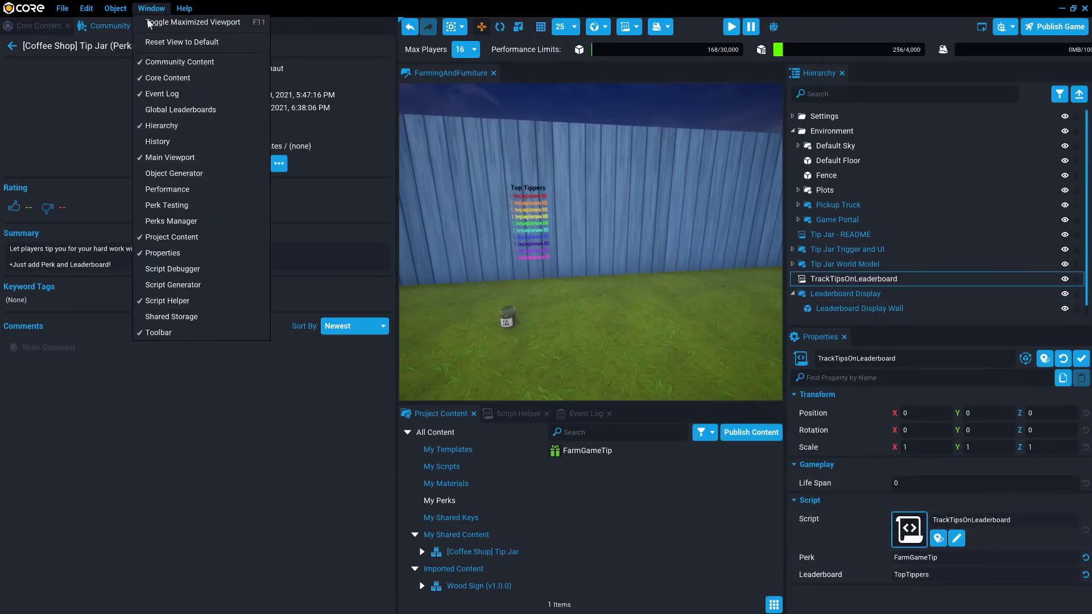
{"action": "left_click", "coordinate": [181, 109]}
{"action": "left_click_drag", "start_coordinate": [245, 128], "coordinate": [304, 129]}
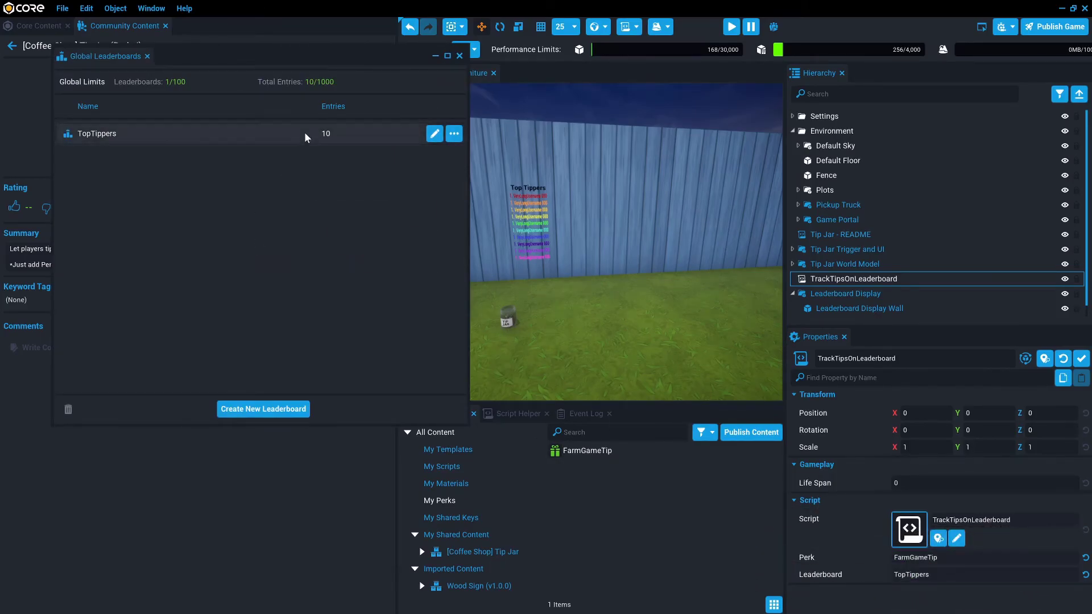
{"action": "left_click", "coordinate": [845, 294]}
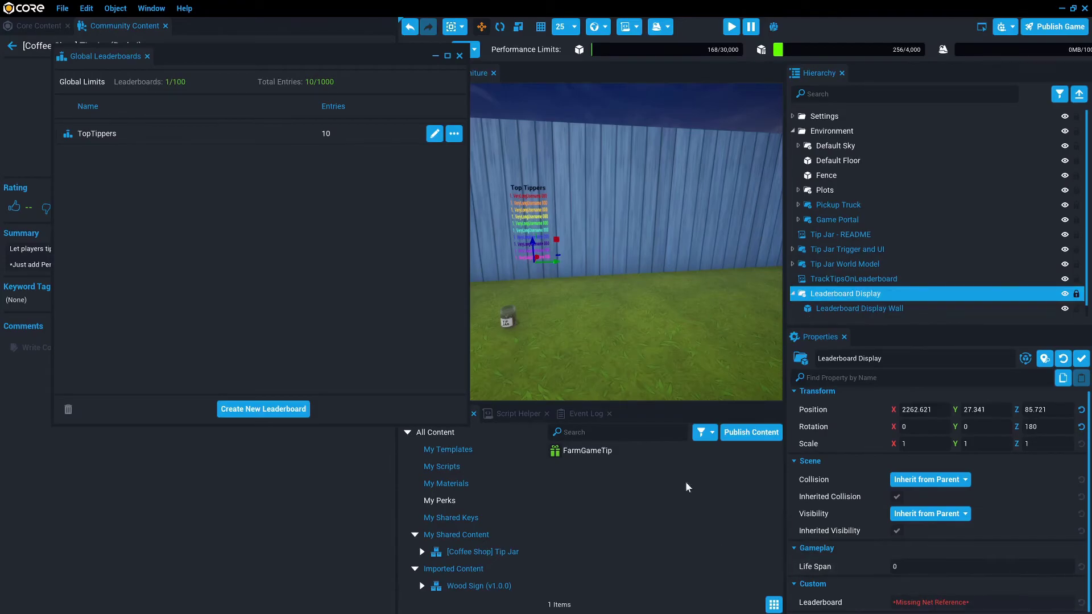
{"action": "left_click_drag", "start_coordinate": [139, 132], "coordinate": [937, 595]}
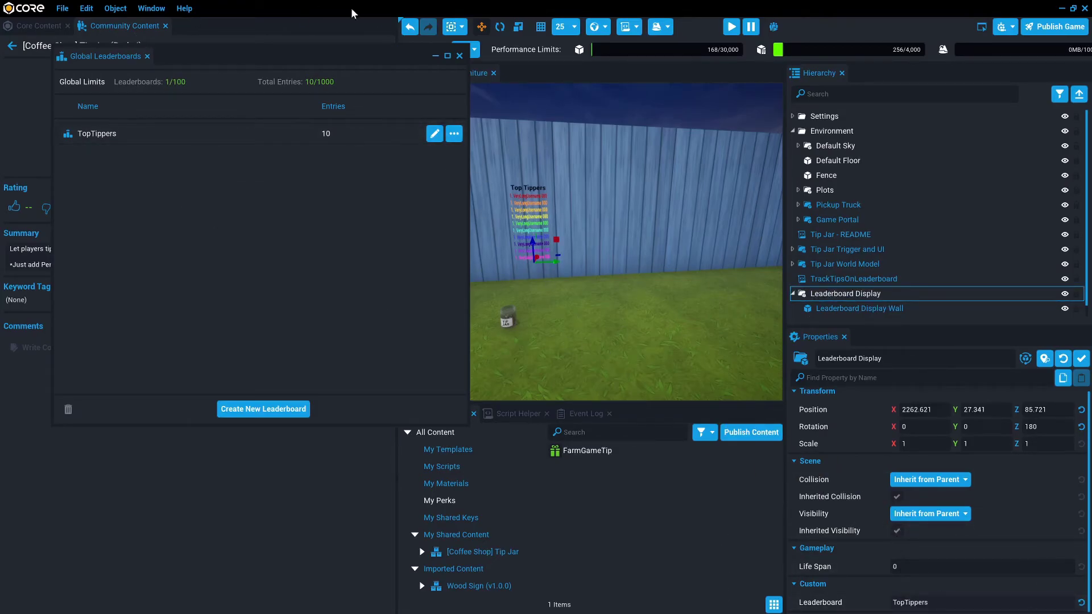
{"action": "left_click", "coordinate": [460, 56]}
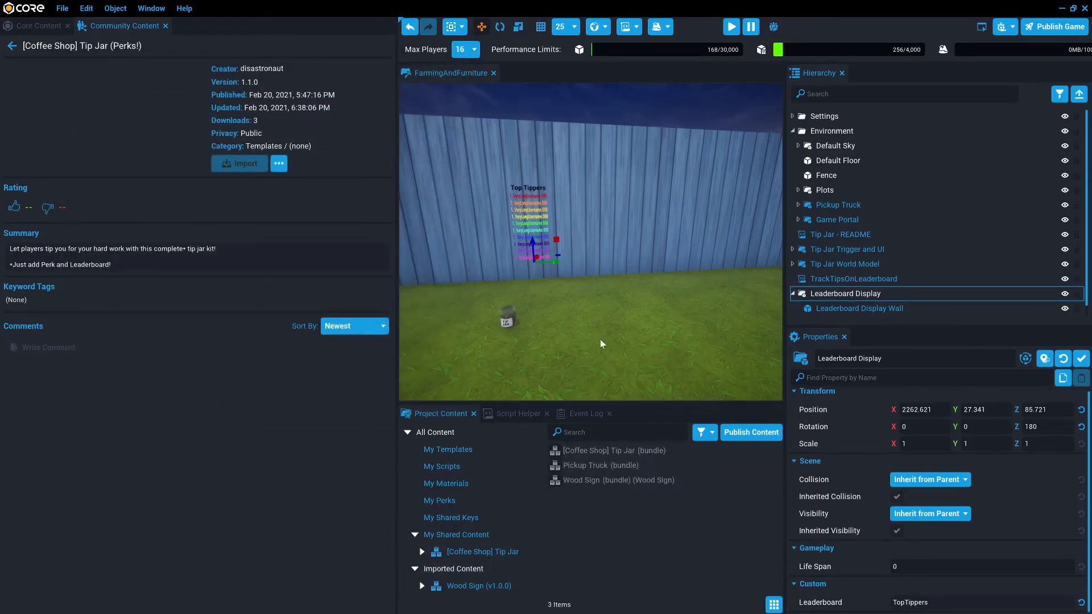
- Review the custom properties of Leaderboard Display and TrackTipsOnLeaderboard, and inspect the Top Tippers board behind the tip jar
{"action": "mouse_move", "coordinate": [605, 340]}
{"action": "right_mouse_down"}
{"action": "mouse_move", "coordinate": [644, 336]}
{"action": "mouse_move", "coordinate": [640, 263]}
{"action": "mouse_move", "coordinate": [621, 229]}
{"action": "mouse_move", "coordinate": [587, 328]}
{"action": "right_mouse_up"}
{"action": "key", "text": "s"}
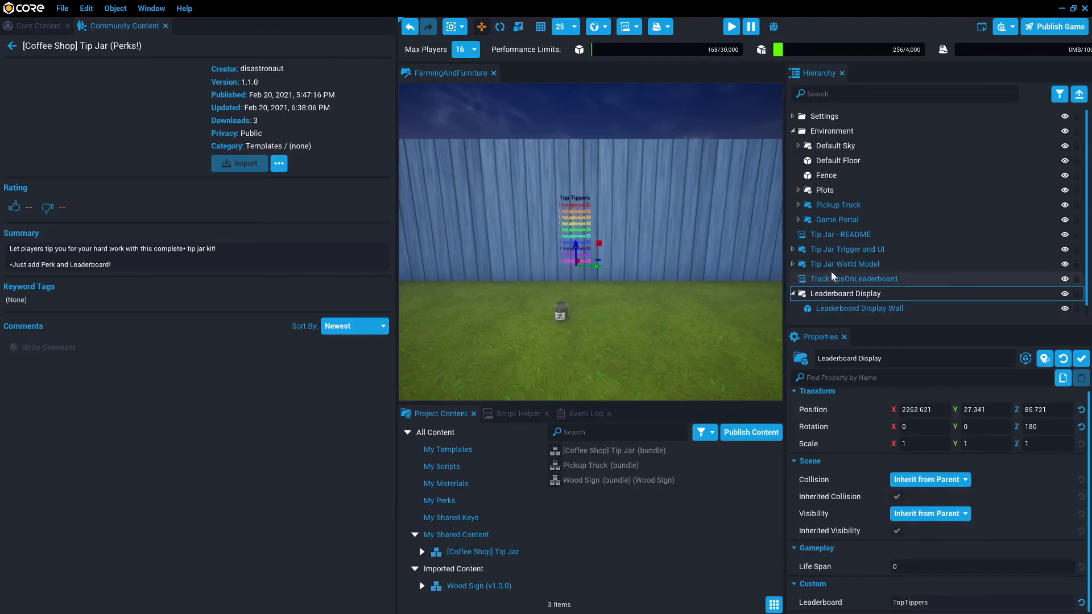
{"action": "left_click", "coordinate": [829, 296]}
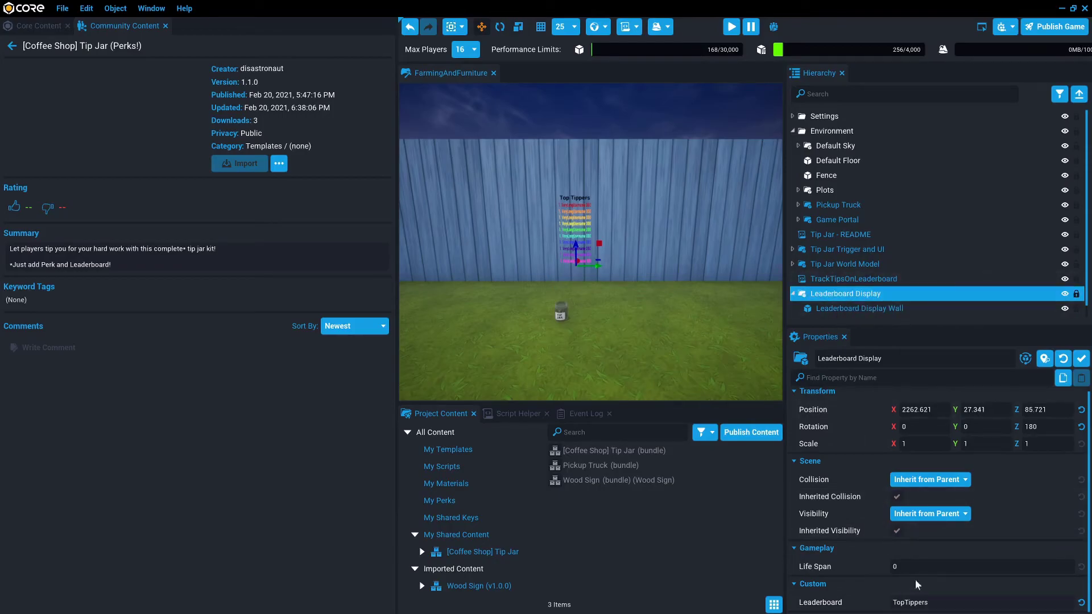
{"action": "left_click", "coordinate": [849, 277]}
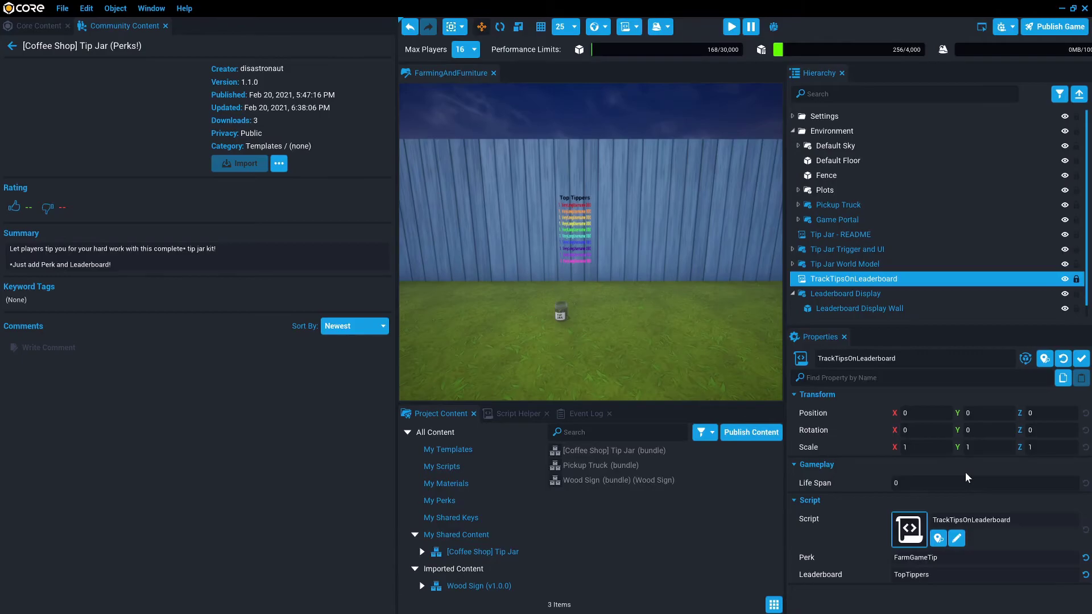
{"action": "scroll", "coordinate": [612, 308], "scroll_direction": "up", "scroll_amount": 2}
{"action": "right_click_drag", "start_coordinate": [612, 307], "coordinate": [676, 280]}
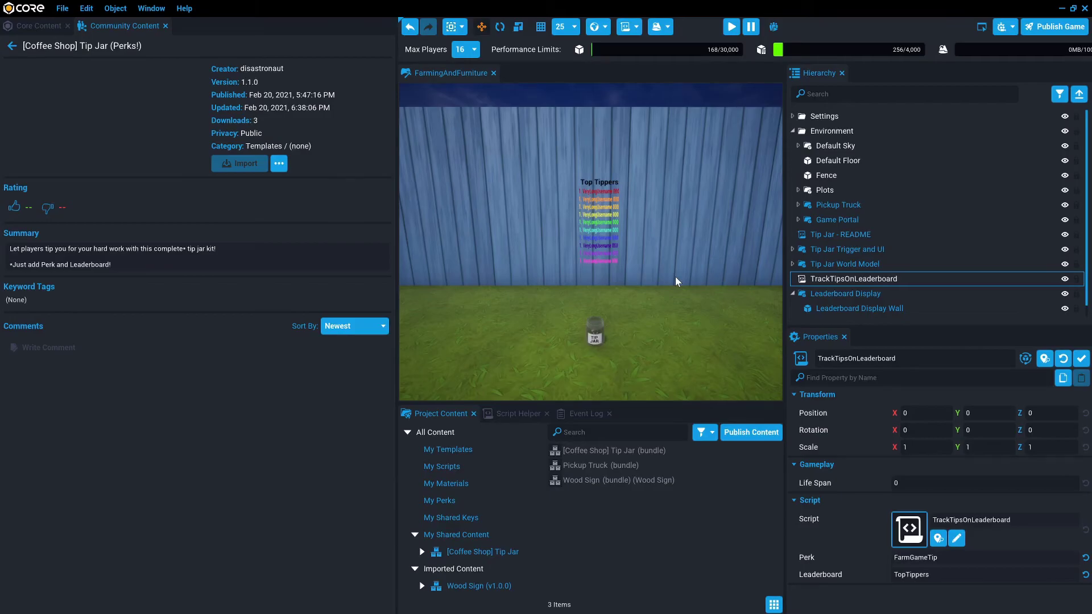
{"action": "scroll", "coordinate": [569, 224], "scroll_direction": "up", "scroll_amount": 1}
{"action": "scroll", "coordinate": [603, 229], "scroll_direction": "up", "scroll_amount": 3}
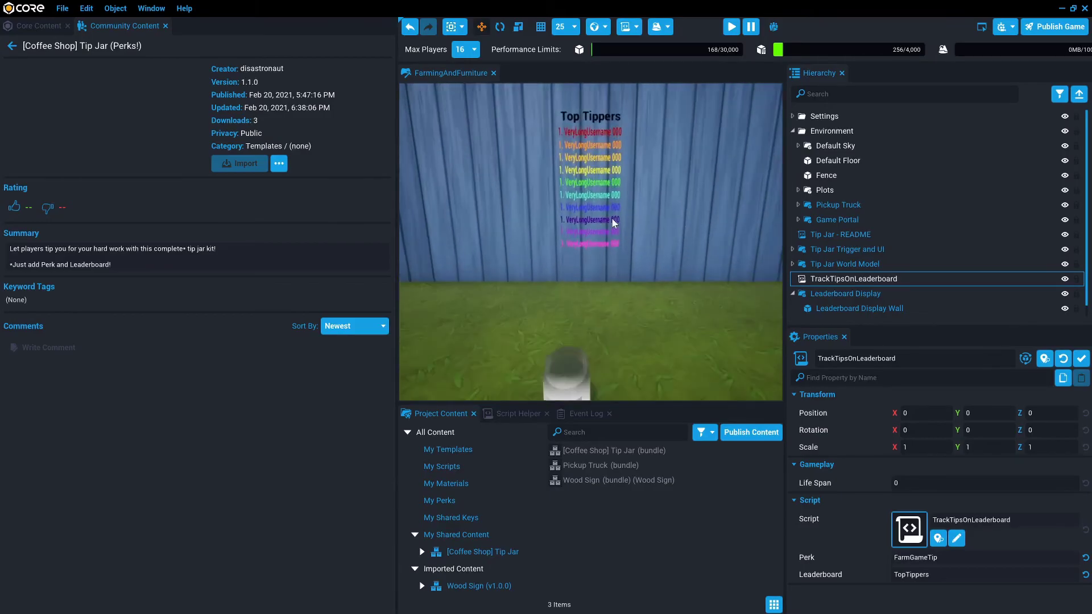
{"action": "right_click_drag", "start_coordinate": [613, 217], "coordinate": [630, 144]}
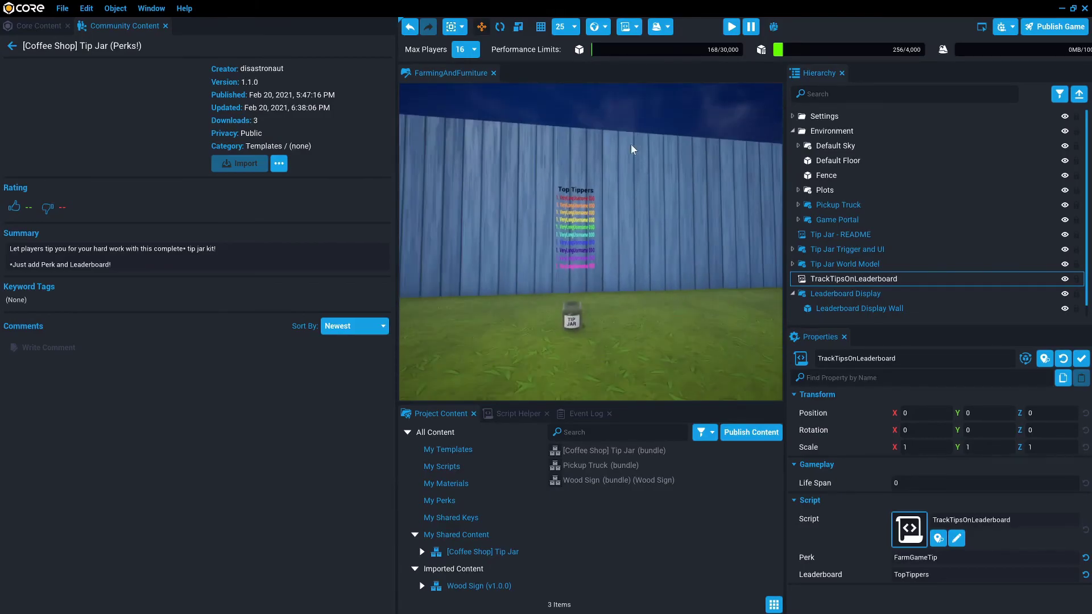
- Start a preview of the game, walk the character to the tip jar by the fence and free the cursor
{"action": "key", "text": "="}
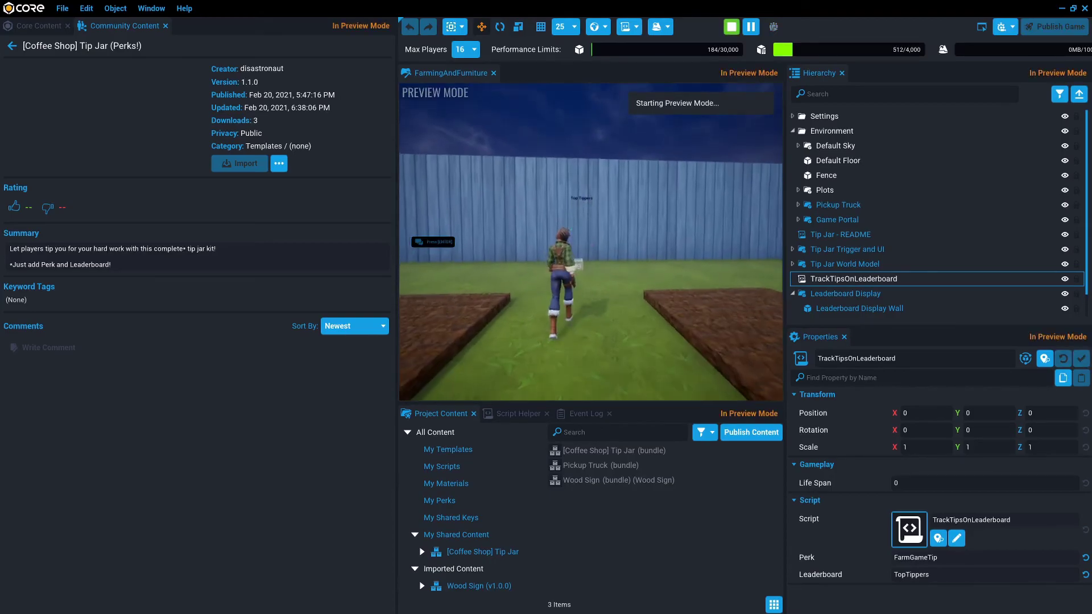
{"action": "key", "text": "w"}
{"action": "key", "text": "w"}
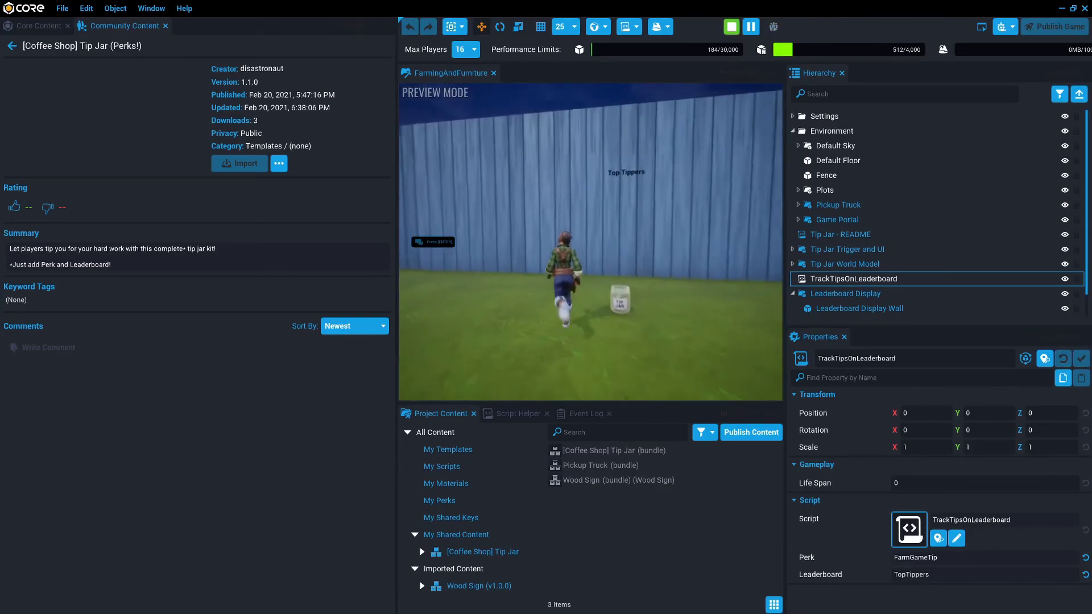
{"action": "key", "text": "w"}
{"action": "key", "text": "s"}
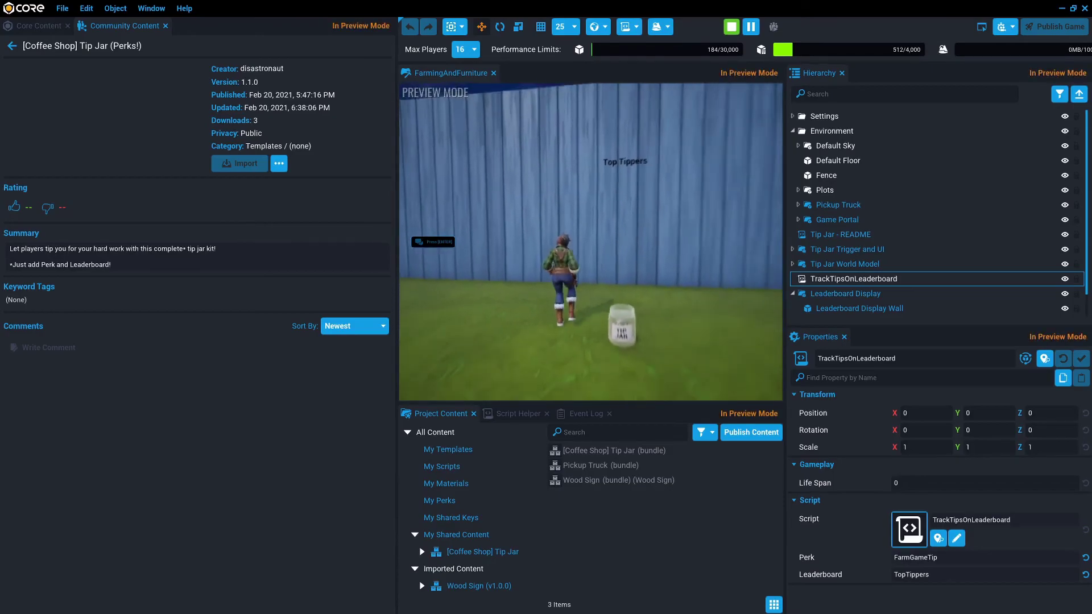
{"action": "key", "text": "s"}
{"action": "key", "text": "w"}
{"action": "key", "text": "s"}
{"action": "key", "text": "Tab"}
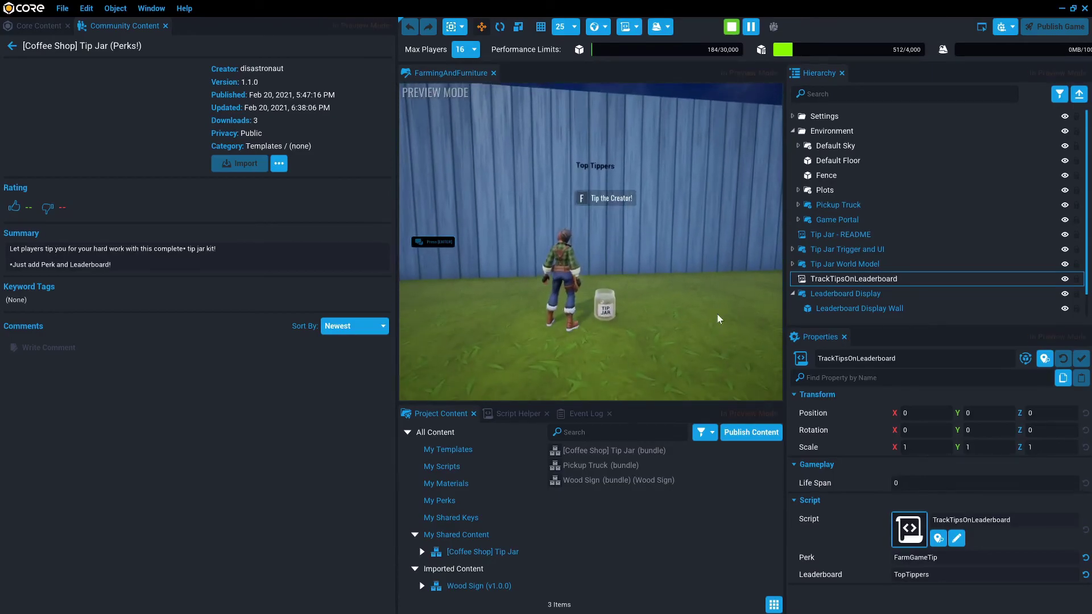
- Open the tip jar, buy the FarmGameTip perk for 400 credits in preview and close the jar window
{"action": "key", "text": "f"}
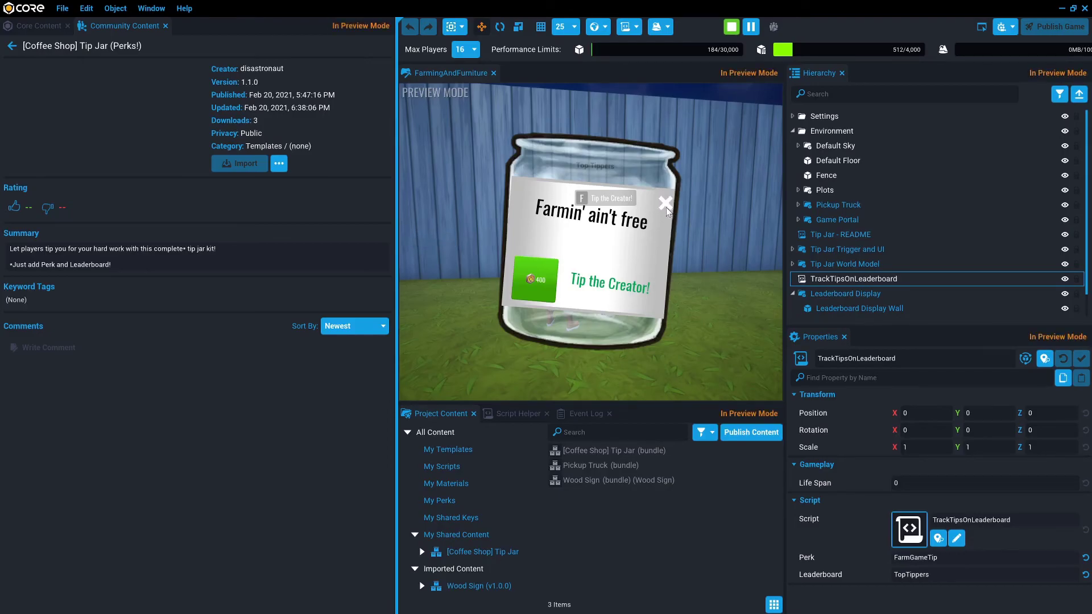
{"action": "left_click", "coordinate": [526, 276]}
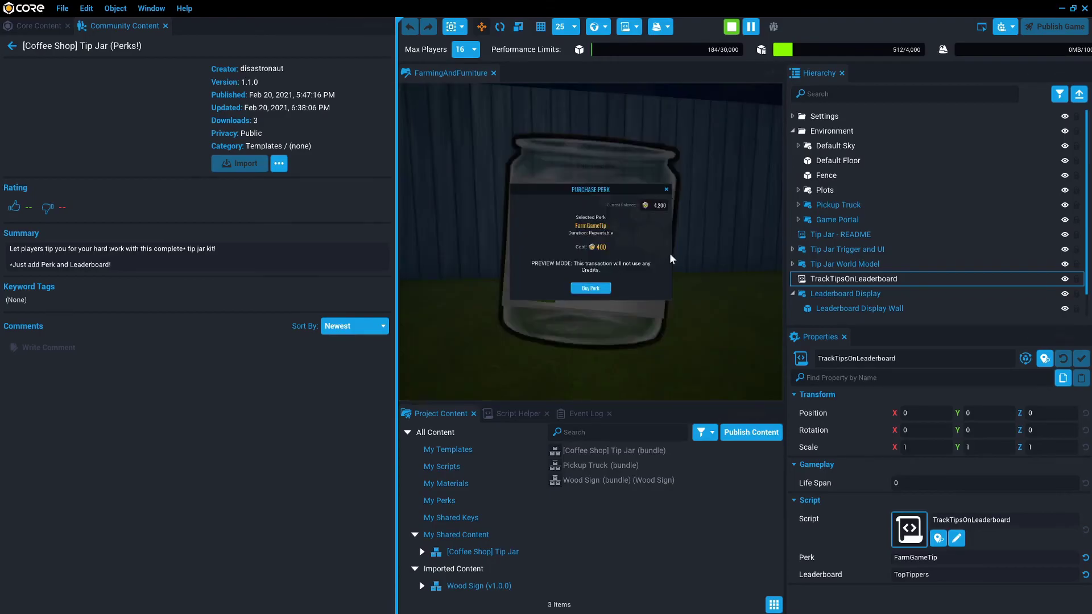
{"action": "left_click", "coordinate": [597, 289]}
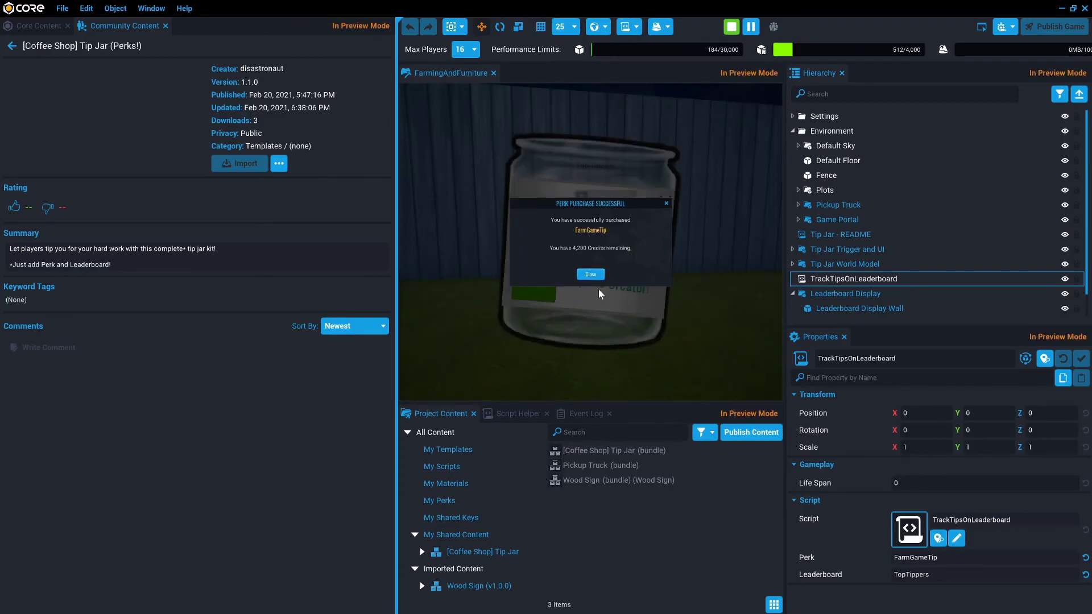
{"action": "left_click", "coordinate": [591, 275]}
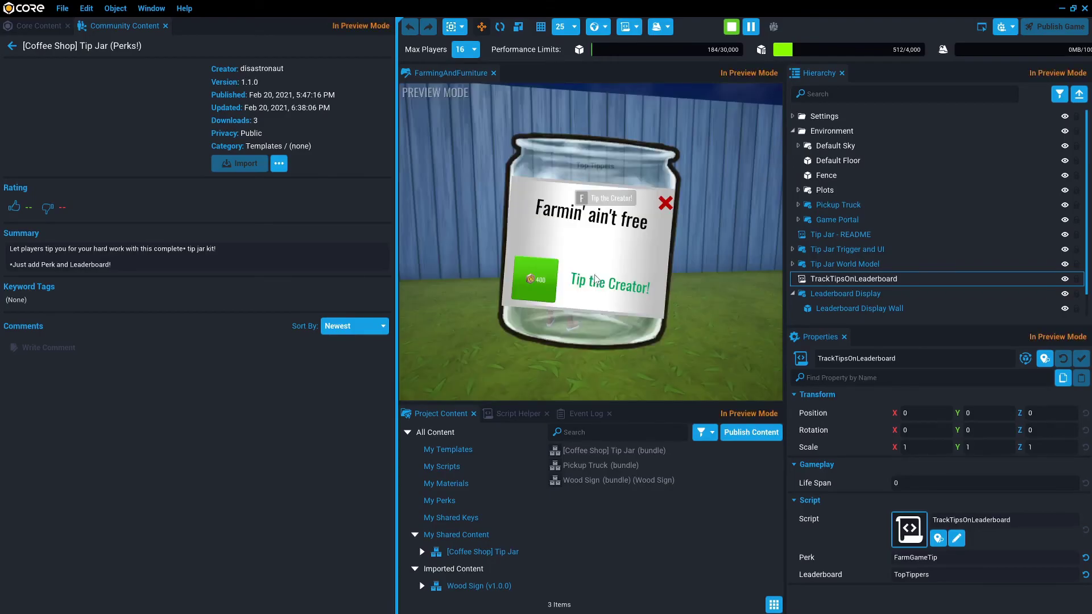
{"action": "left_click", "coordinate": [665, 203]}
- Walk the character around the fence and tip jar to check the Top Tippers leaderboard
{"action": "key", "text": "w"}
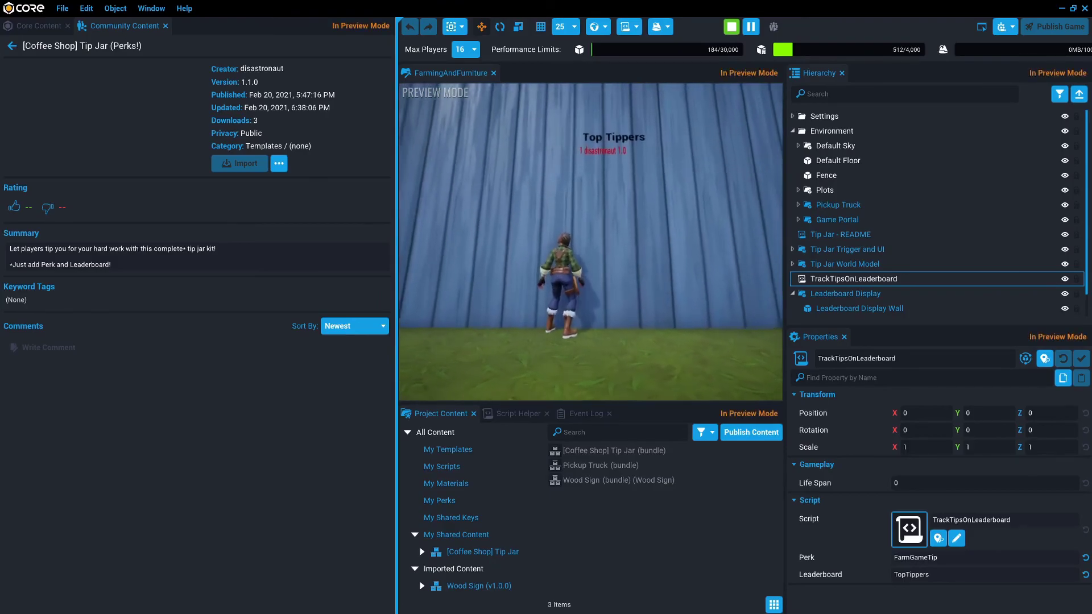
{"action": "key", "text": "s"}
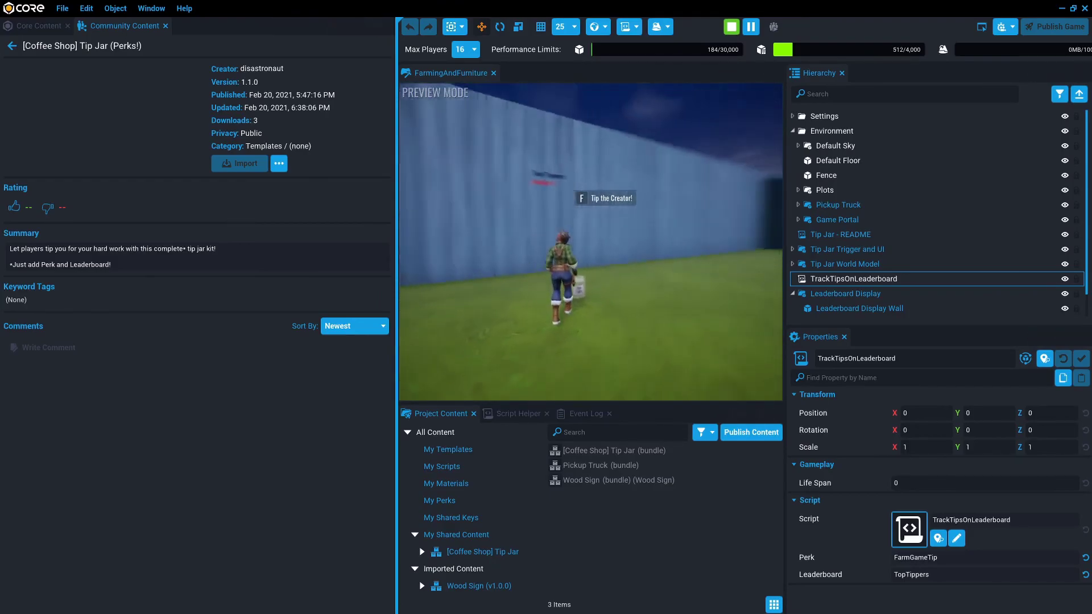
{"action": "key", "text": "w"}
{"action": "key", "text": "s"}
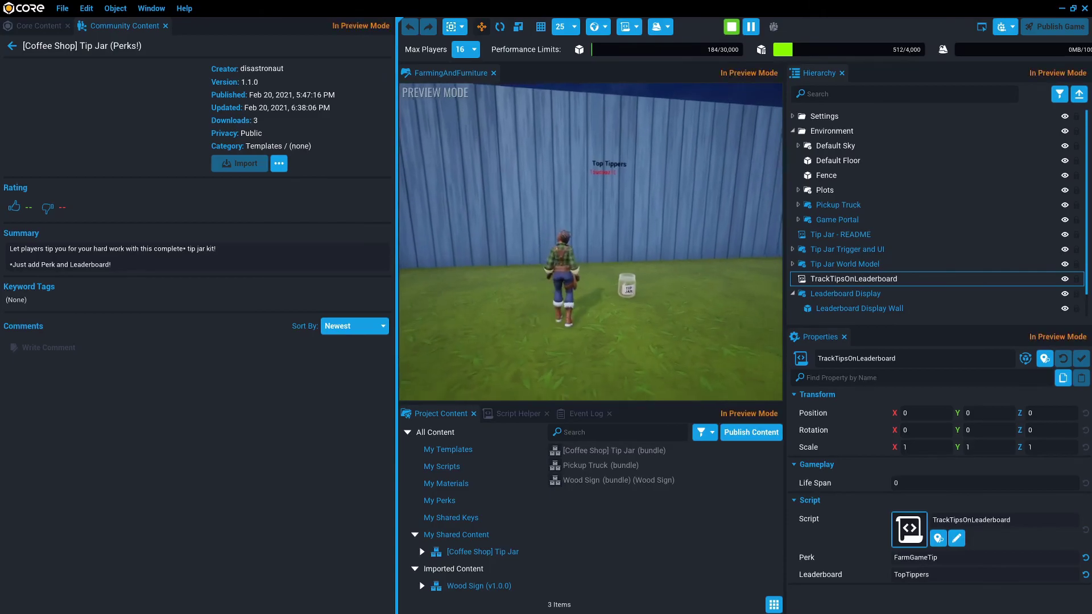
{"action": "key", "text": "w"}
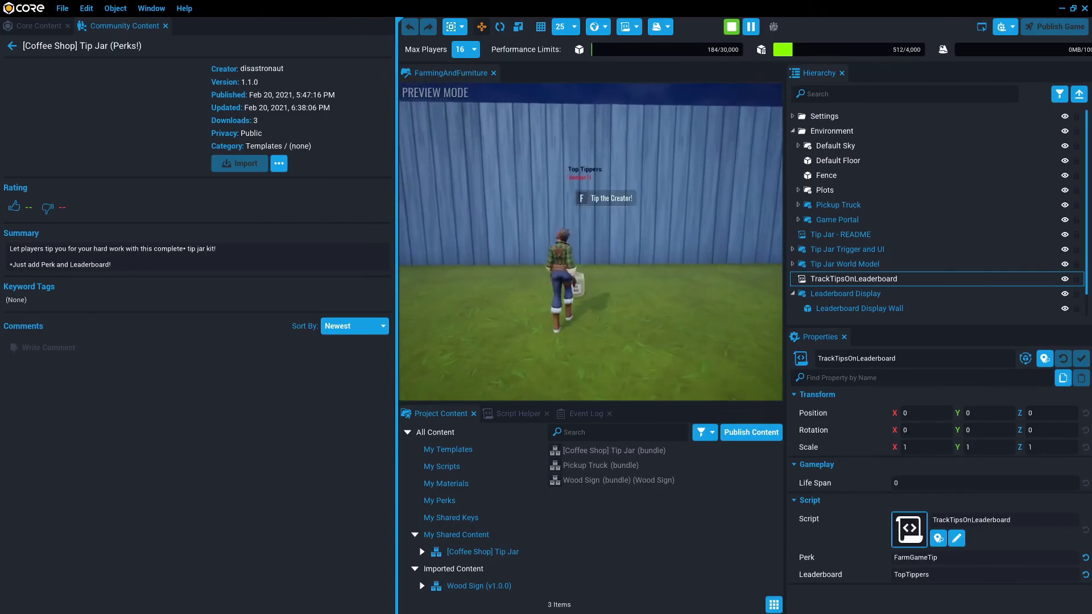